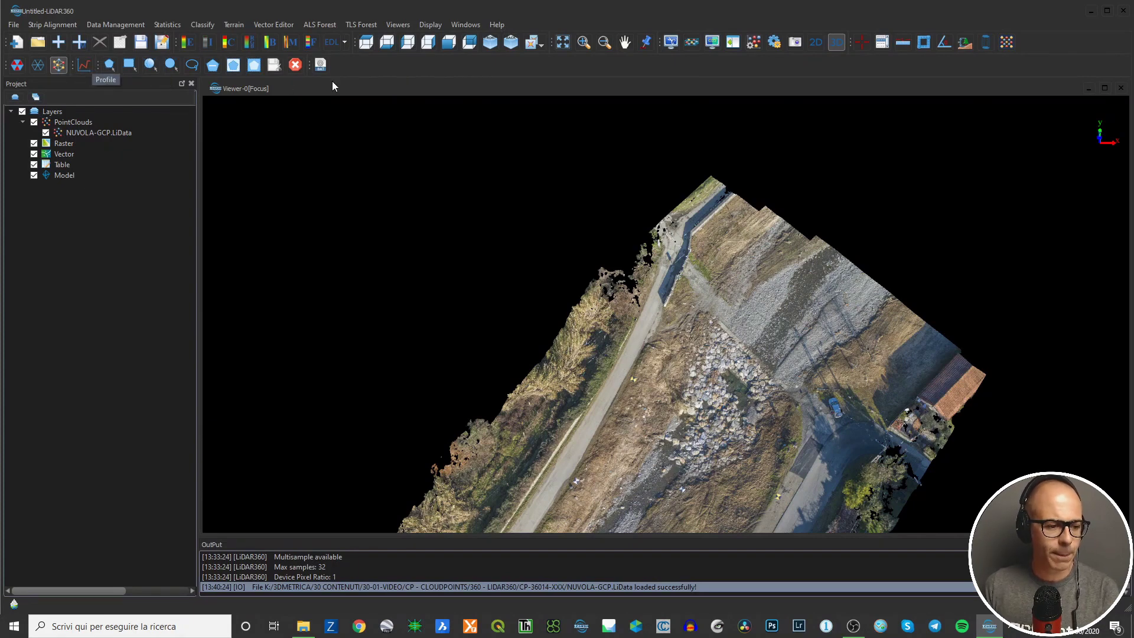
# Draw a profile section across the riverbed from the roadside wall to the house roof, with a buffer of about 2.86 m
pyautogui.click(85, 66)
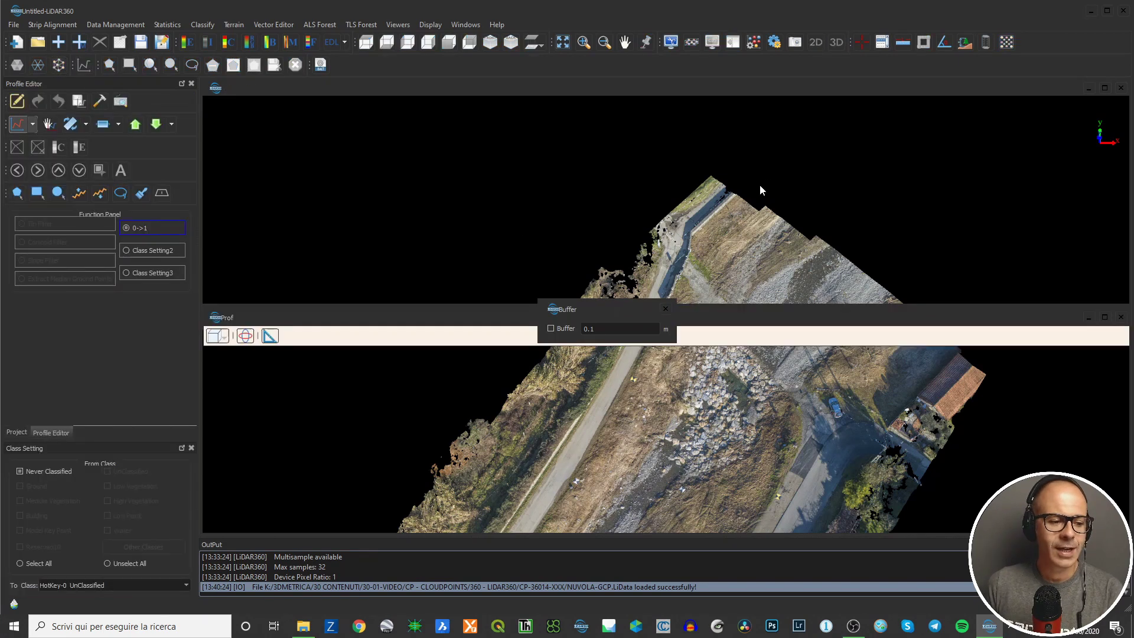
pyautogui.scroll(-5, 759, 184)
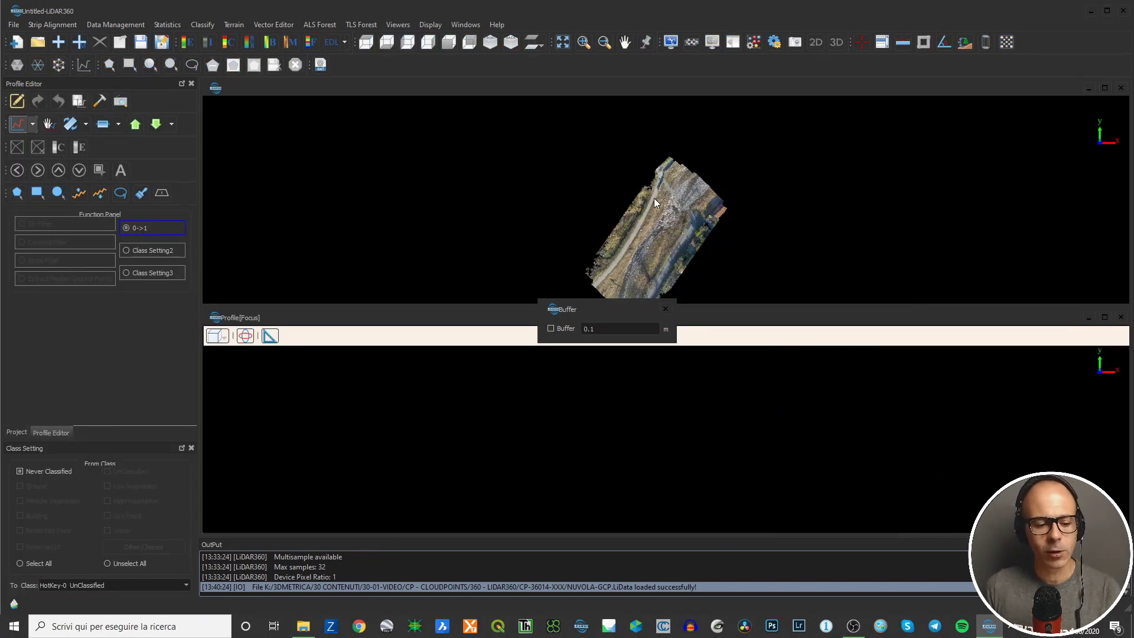
pyautogui.scroll(2, 654, 201)
pyautogui.scroll(4, 727, 195)
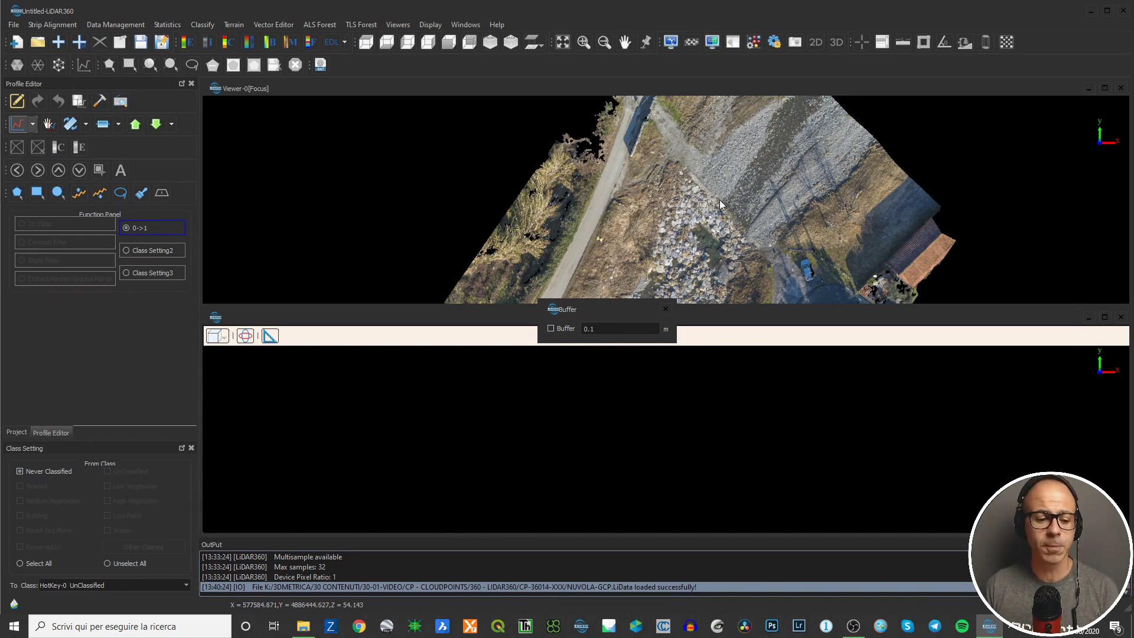
pyautogui.scroll(-1, 715, 198)
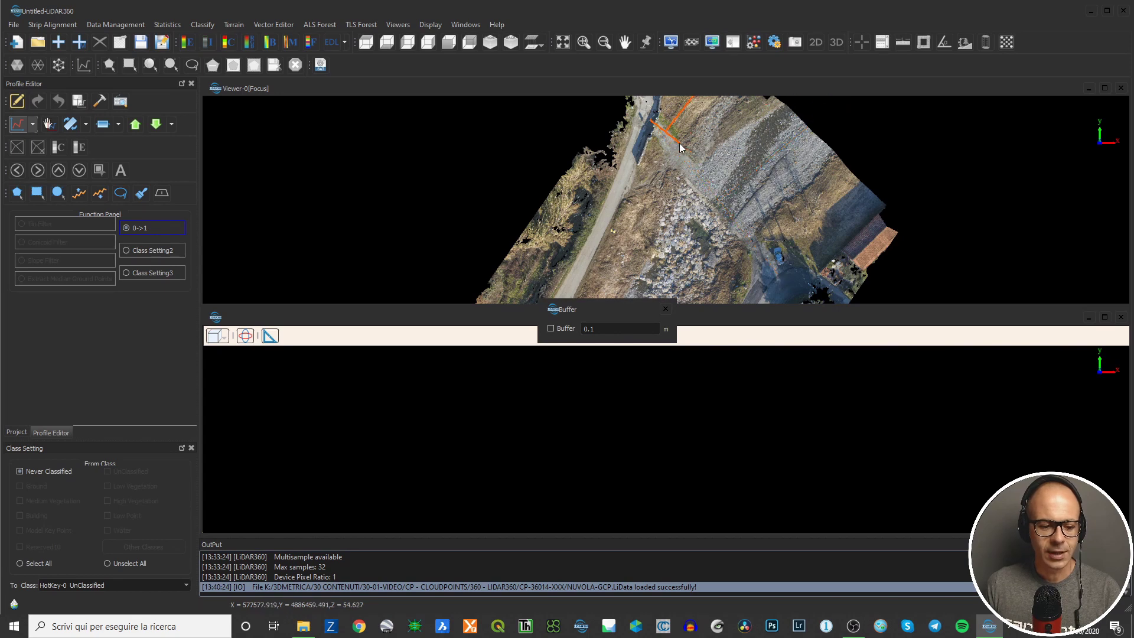
pyautogui.click(732, 207)
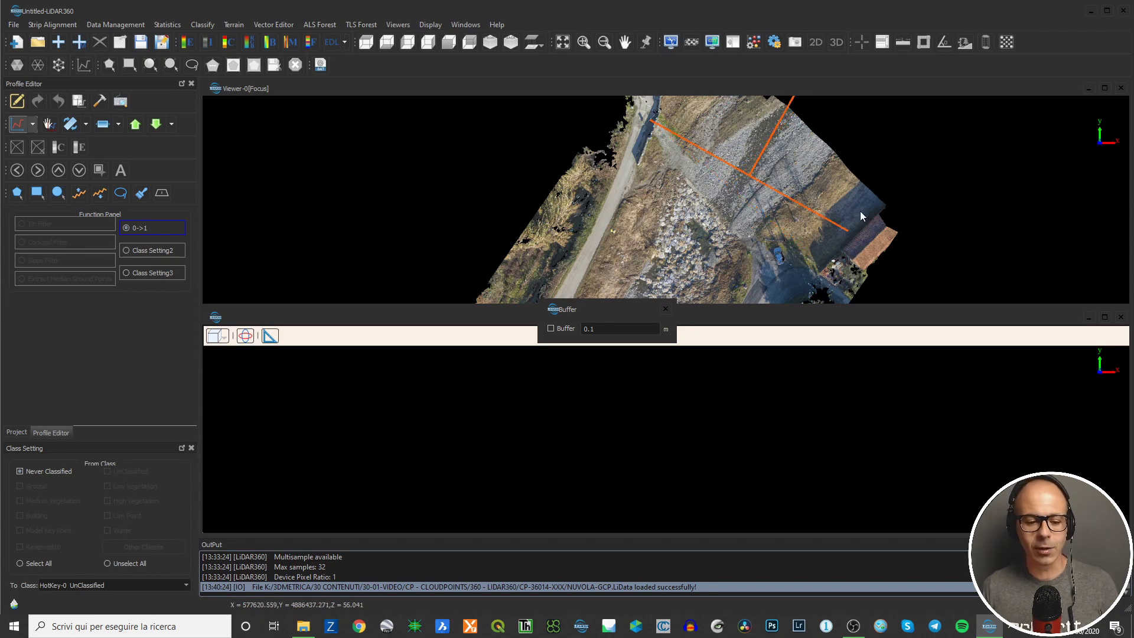
pyautogui.click(865, 255)
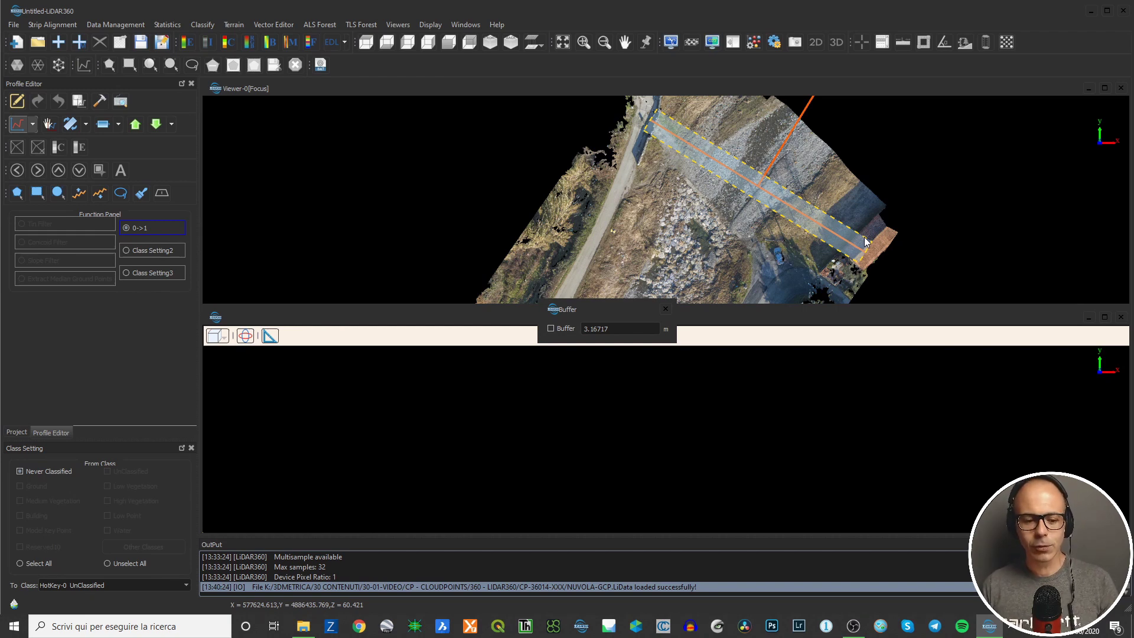
pyautogui.scroll(1, 863, 236)
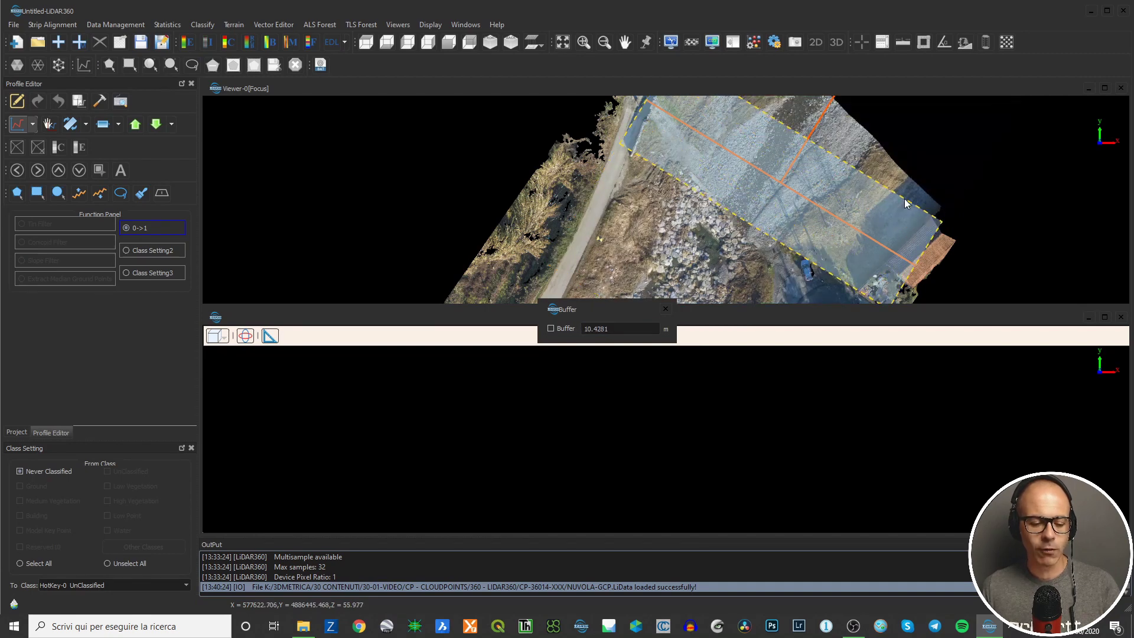
pyautogui.click(905, 199)
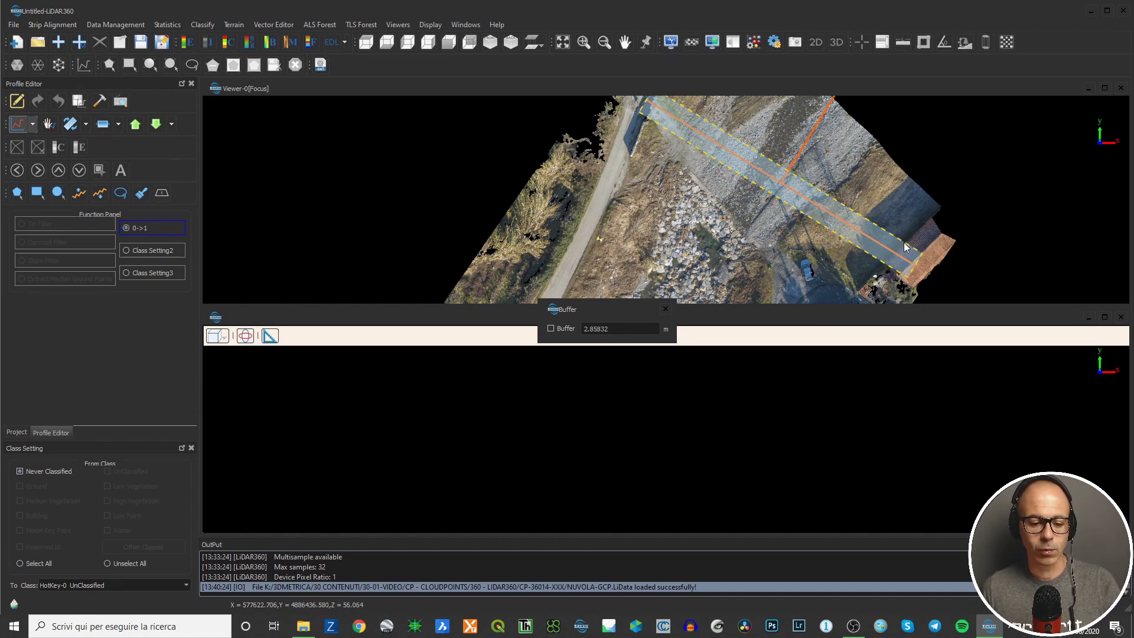
pyautogui.click(904, 242)
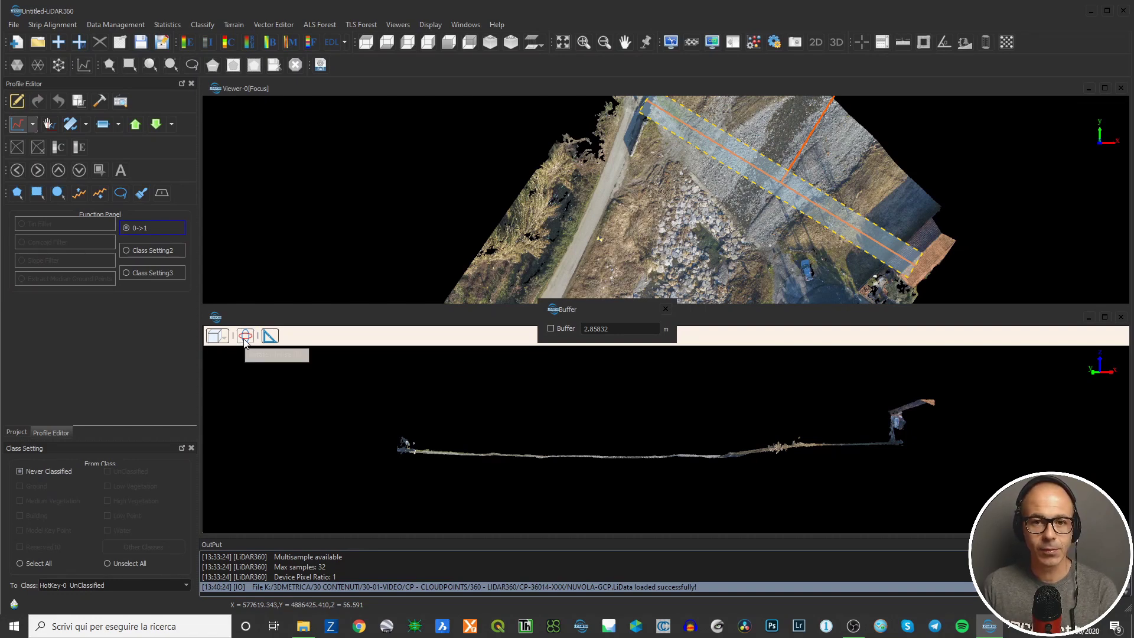
# Rotate the extracted profile in 3D to inspect the terrain strip from an oblique angle
pyautogui.click(747, 456)
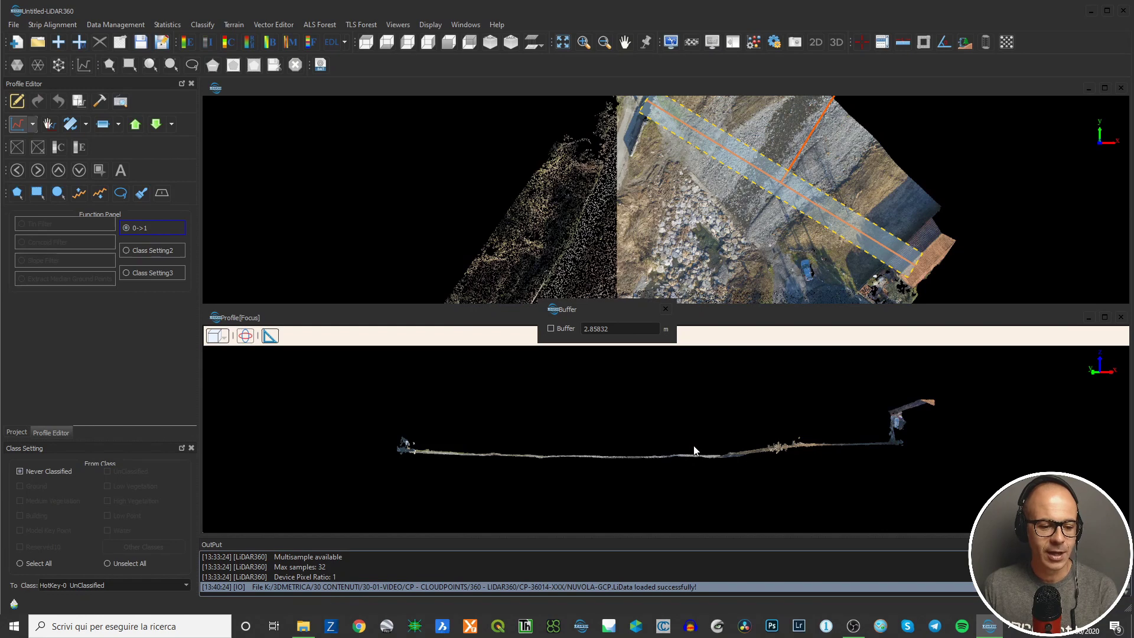
pyautogui.moveTo(747, 453)
pyautogui.mouseDown()
pyautogui.moveTo(738, 462)
pyautogui.moveTo(965, 442)
pyautogui.moveTo(891, 471)
pyautogui.moveTo(741, 456)
pyautogui.moveTo(626, 489)
pyautogui.moveTo(840, 460)
pyautogui.moveTo(690, 494)
pyautogui.moveTo(672, 458)
pyautogui.moveTo(672, 498)
pyautogui.moveTo(739, 423)
pyautogui.moveTo(787, 403)
pyautogui.mouseUp()
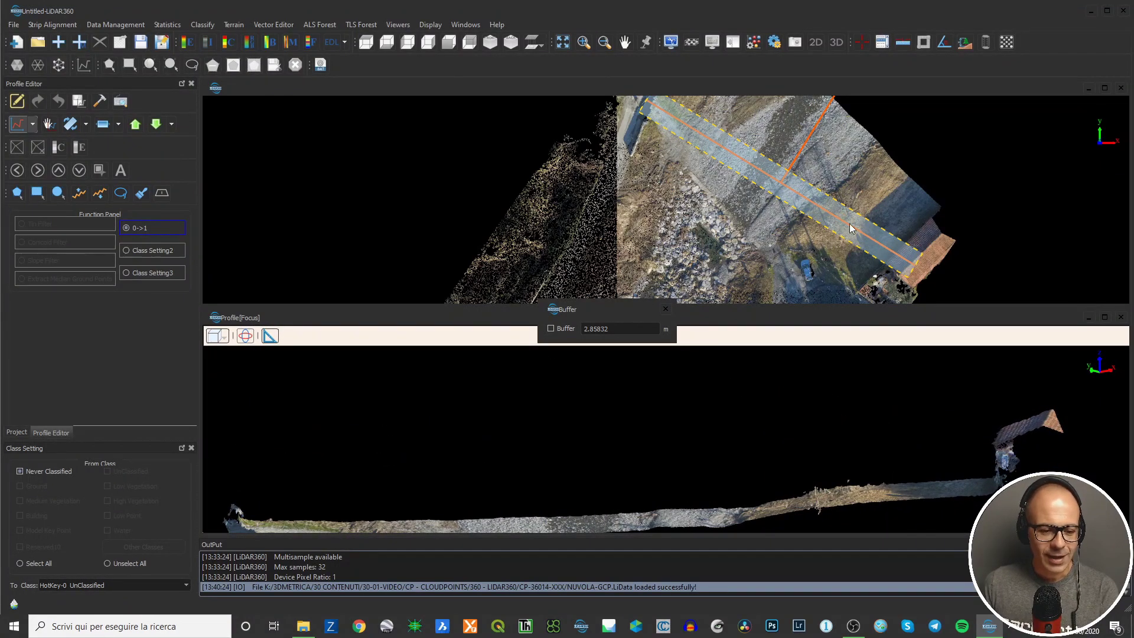
pyautogui.moveTo(800, 506)
pyautogui.mouseDown()
pyautogui.moveTo(794, 531)
pyautogui.moveTo(617, 401)
pyautogui.mouseUp()
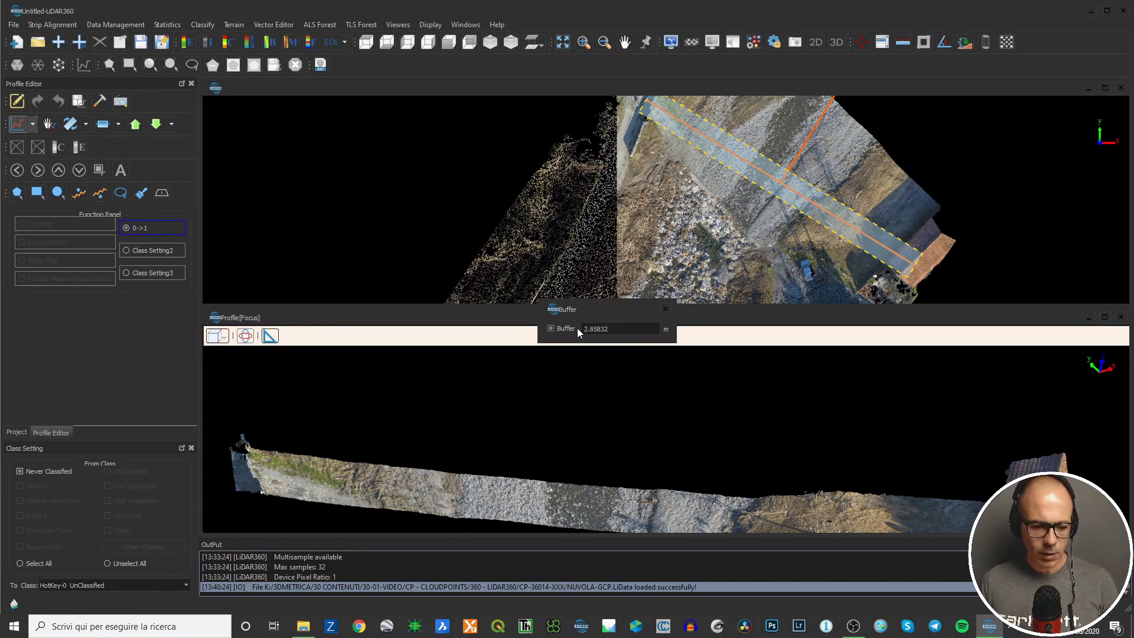
# Enable the fixed profile buffer, set it to 0.5 m and inspect the narrower strip in 3D
pyautogui.moveTo(608, 328); pyautogui.dragTo(576, 324)
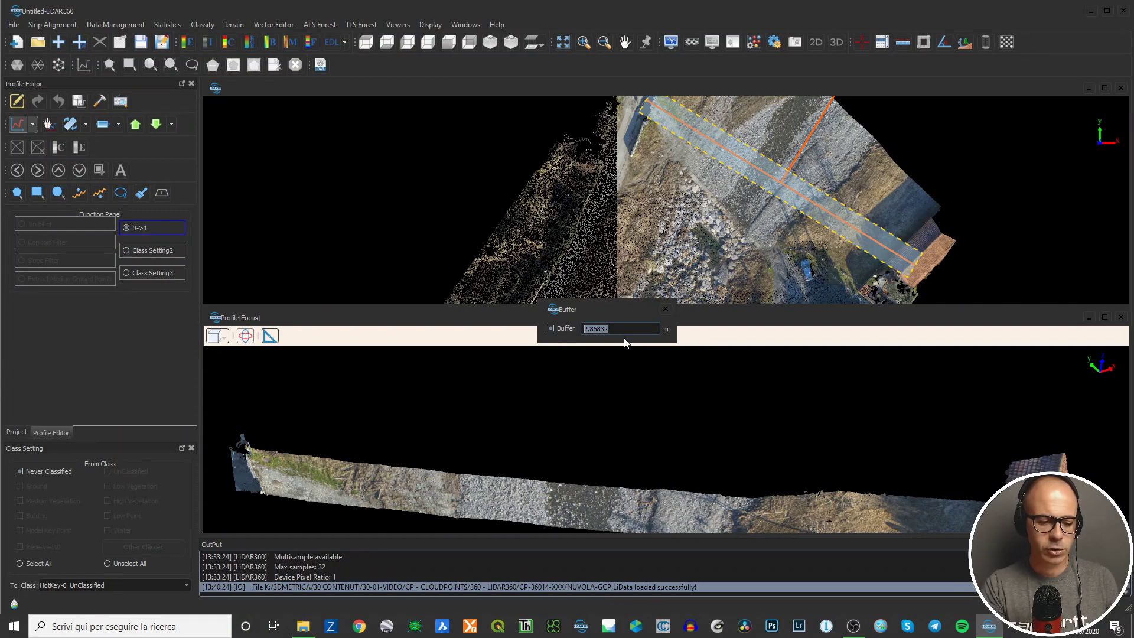
pyautogui.write('0.5')
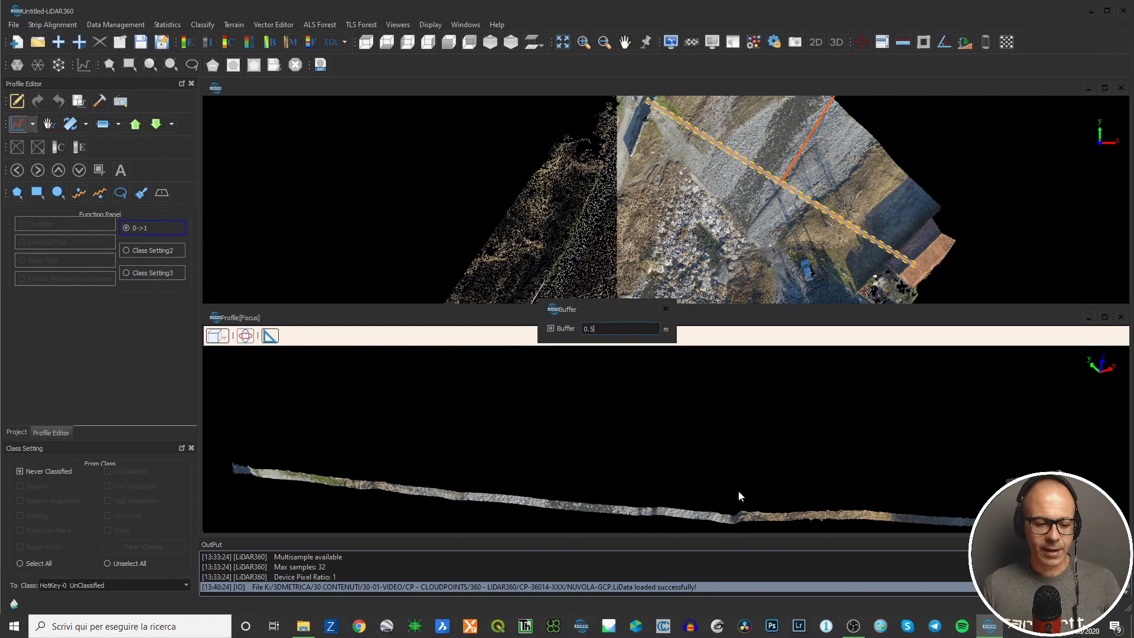
pyautogui.moveTo(738, 496); pyautogui.dragTo(829, 225)
pyautogui.moveTo(766, 376); pyautogui.dragTo(559, 350)
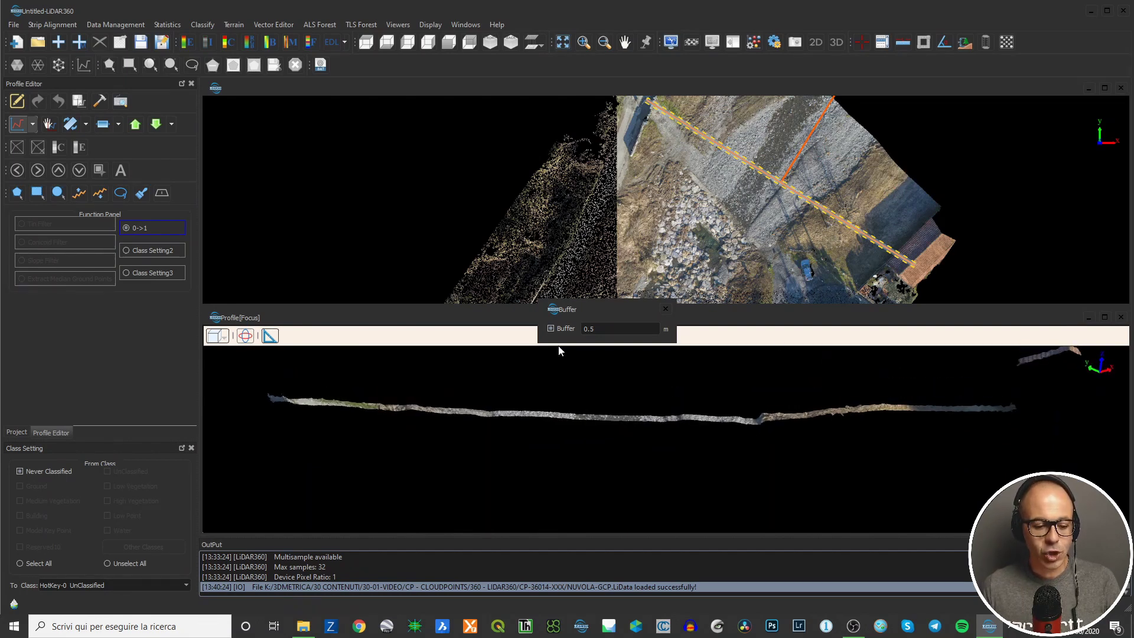
# Compare the profile's Front View and Back View, ending on the Front View
pyautogui.click(226, 339)
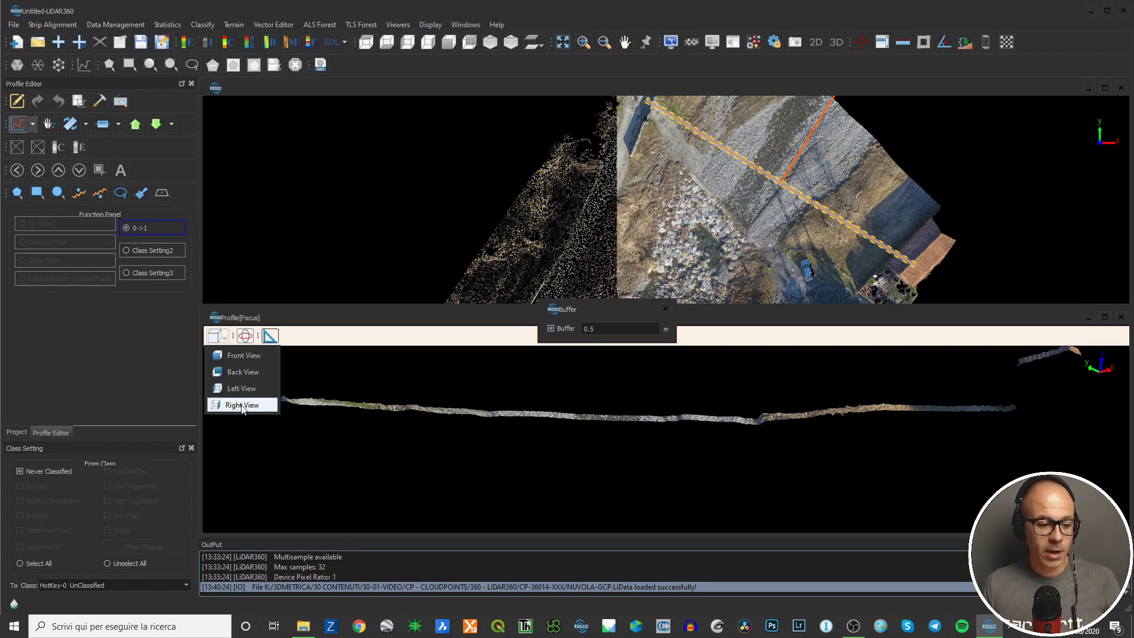
pyautogui.click(242, 355)
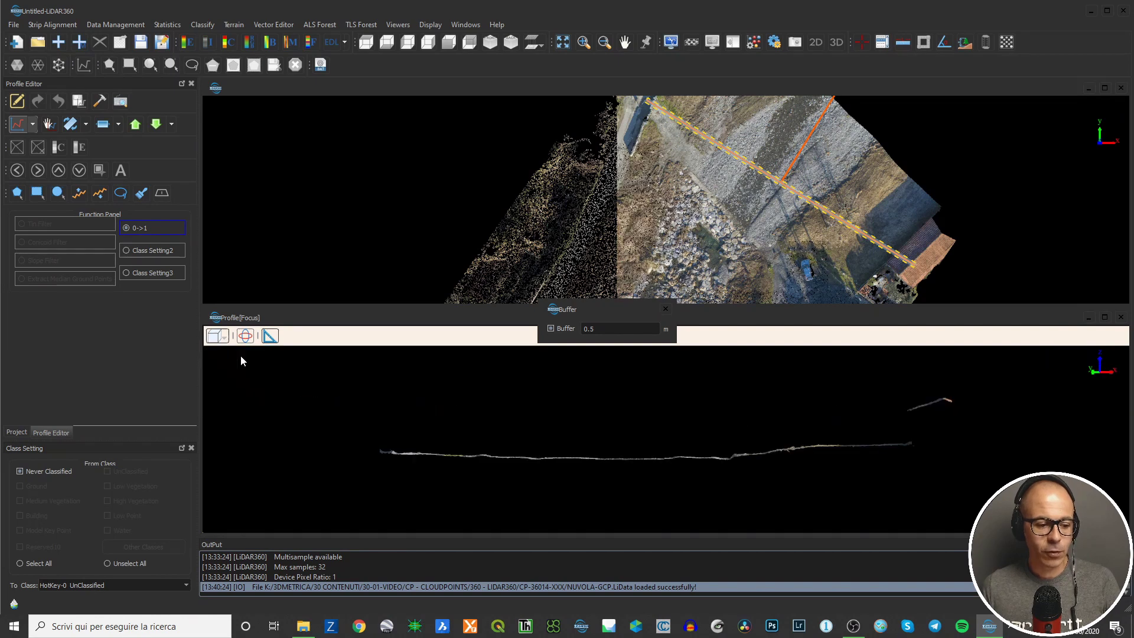
pyautogui.click(225, 336)
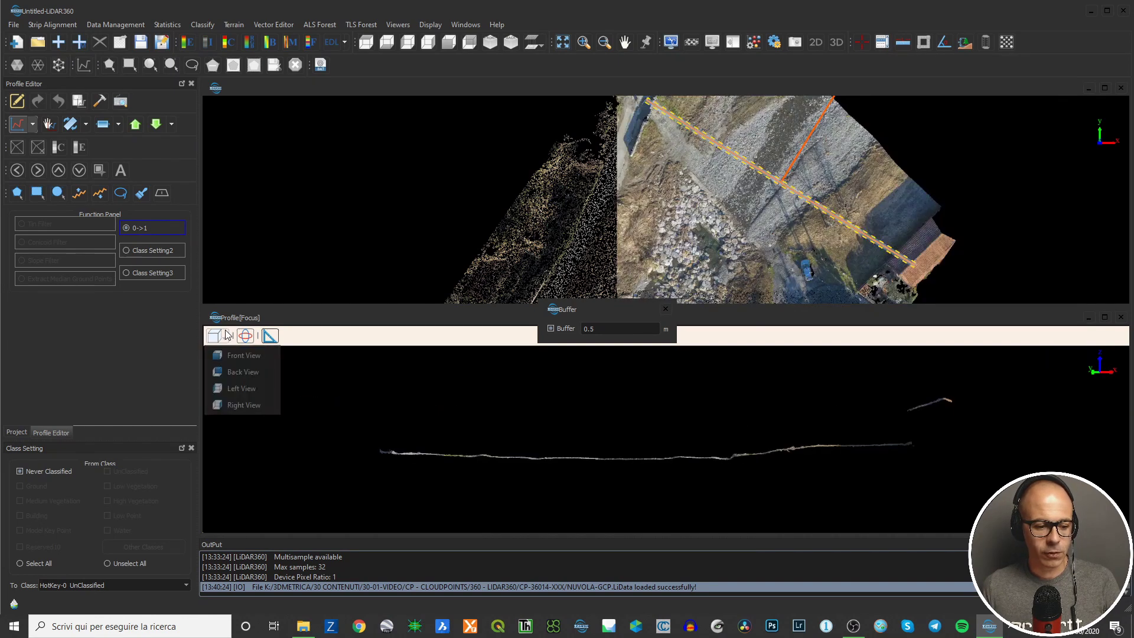
pyautogui.click(234, 372)
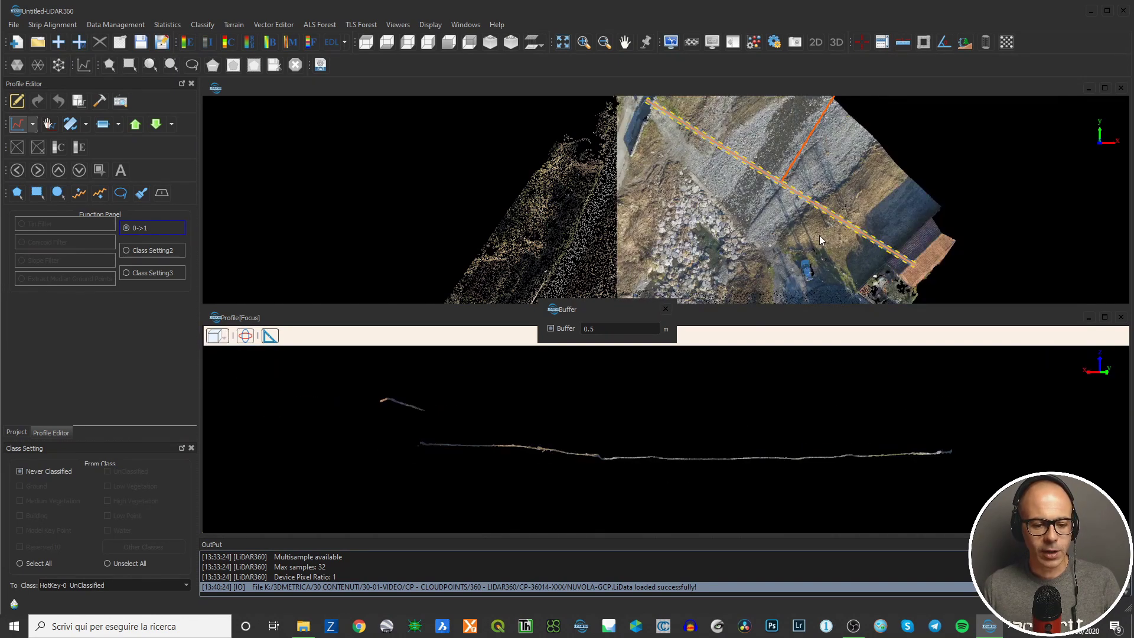
pyautogui.click(225, 336)
pyautogui.click(242, 355)
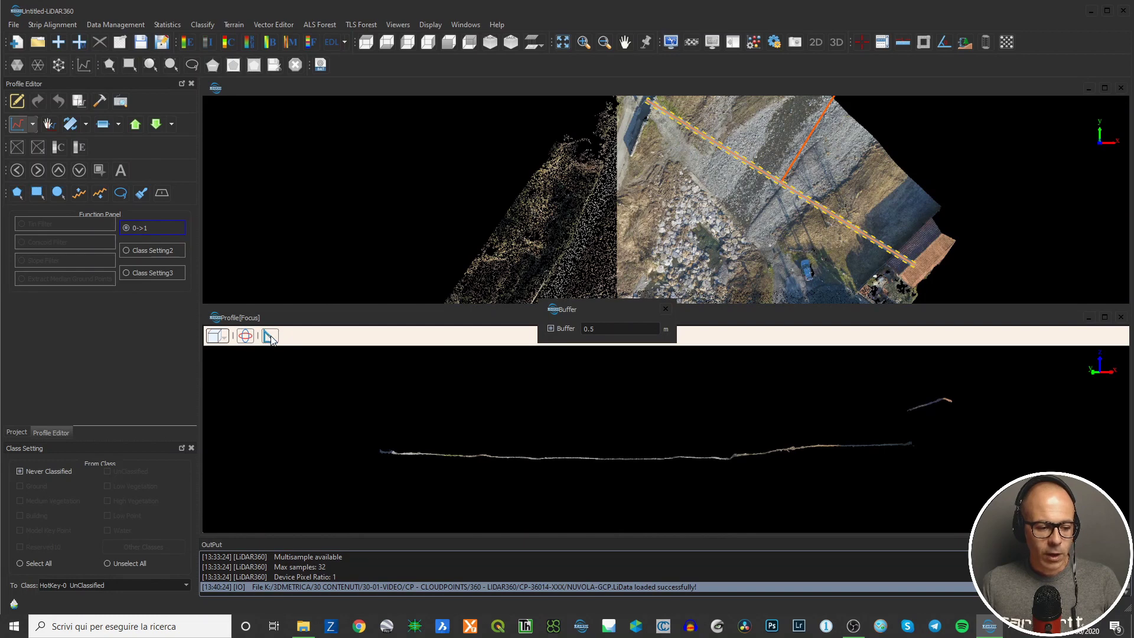
# Measure the horizontal, vertical and slope distances in the profile from the roof ridge to the edge of the riverbank
pyautogui.scroll(3, 962, 423)
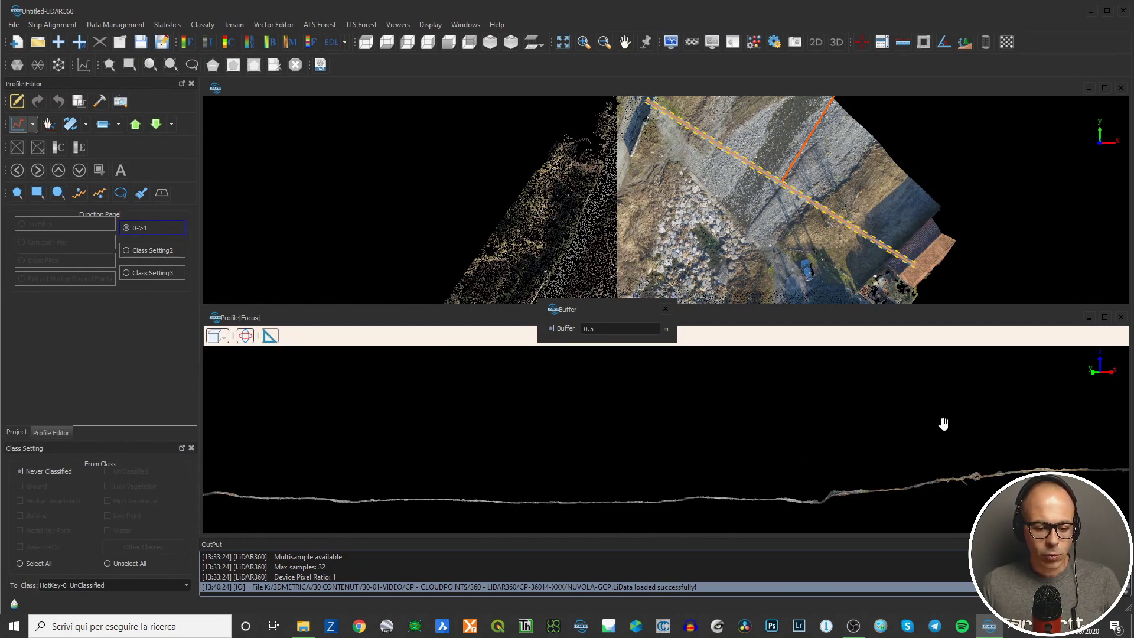
pyautogui.moveTo(941, 423); pyautogui.dragTo(665, 443)
pyautogui.click(984, 372)
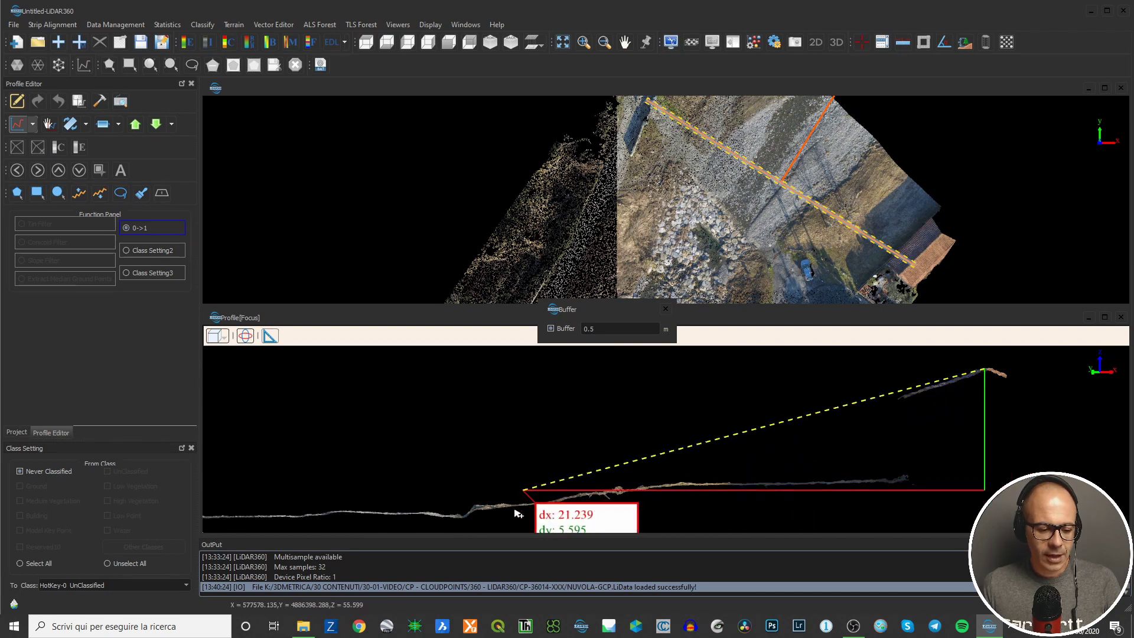
pyautogui.click(479, 506)
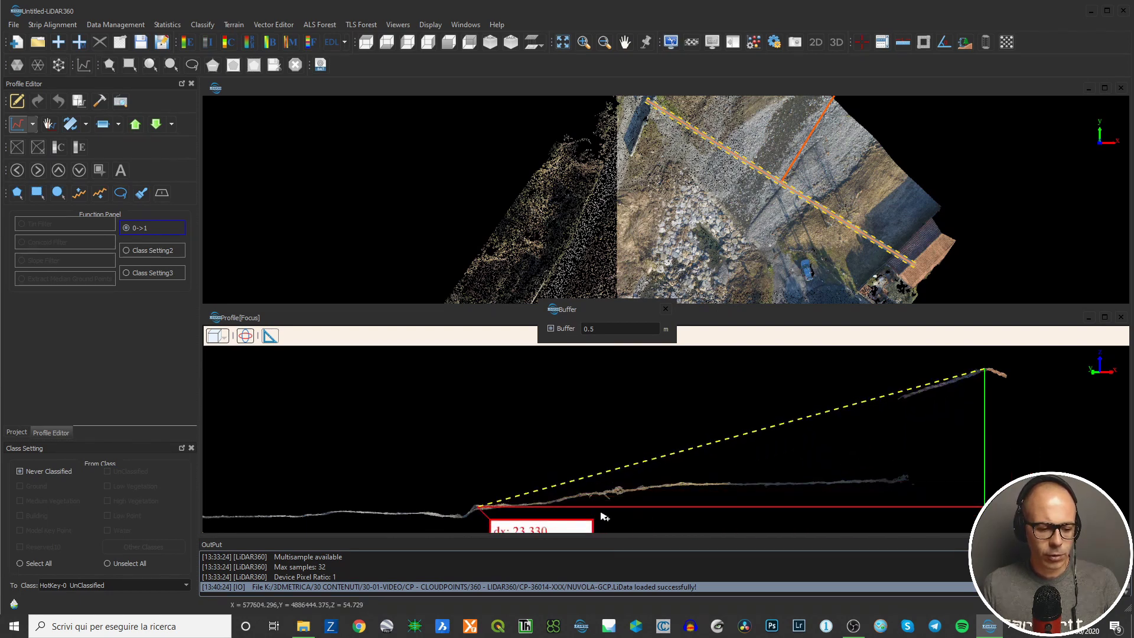
pyautogui.scroll(-2, 692, 482)
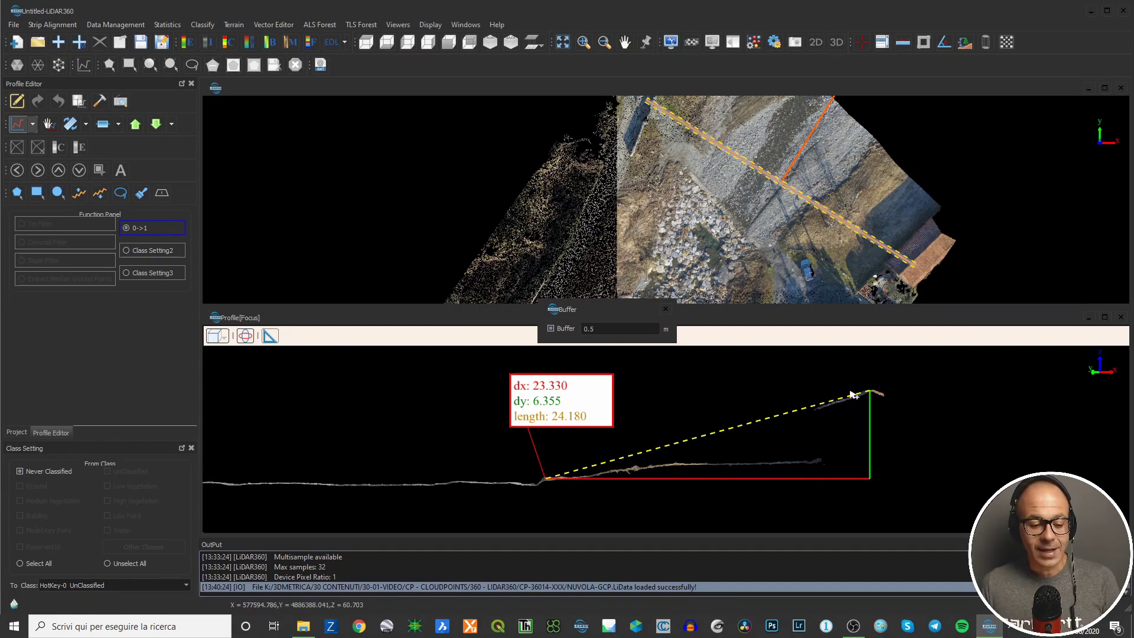
pyautogui.scroll(-2, 792, 392)
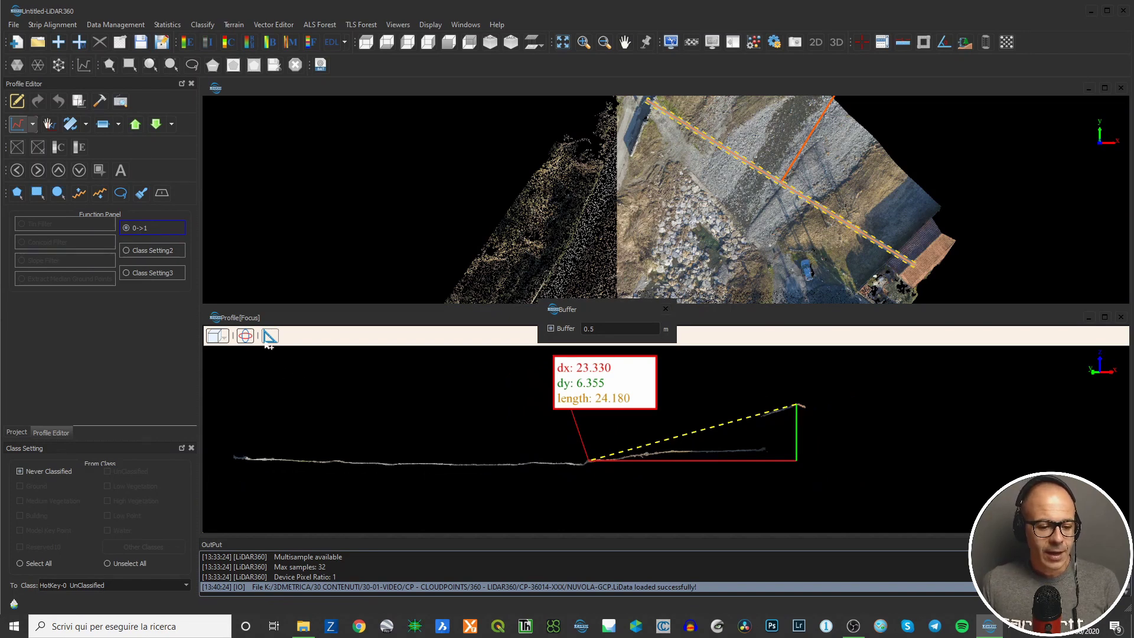
# Rotate the profile section to a near-top view and examine the width of the 0.5 m strip up close
pyautogui.click(245, 337)
pyautogui.moveTo(688, 519); pyautogui.dragTo(579, 435)
pyautogui.scroll(3, 581, 434)
pyautogui.scroll(2, 581, 434)
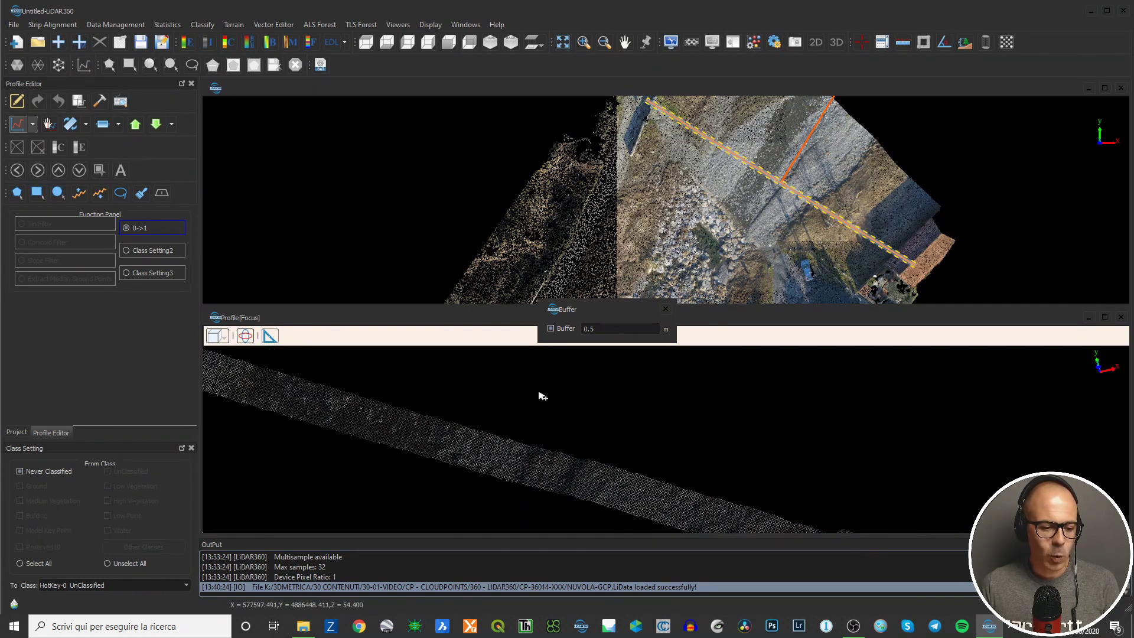
# Set the profile buffer to 10 m and measure the section strip's width from edge to edge
pyautogui.click(602, 328)
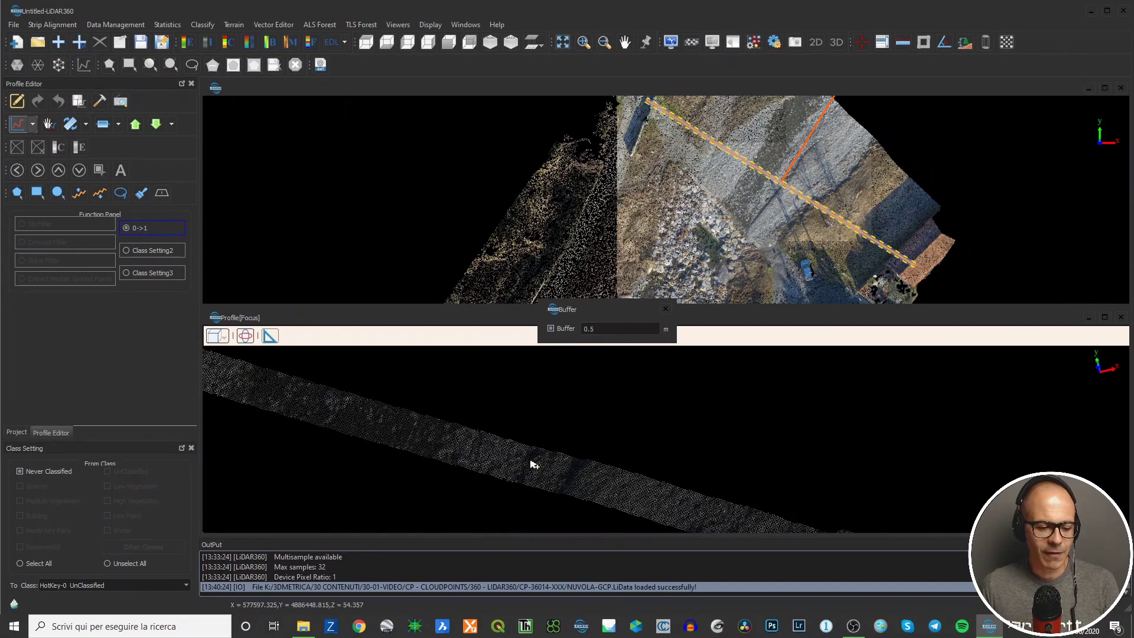
pyautogui.write('.5')
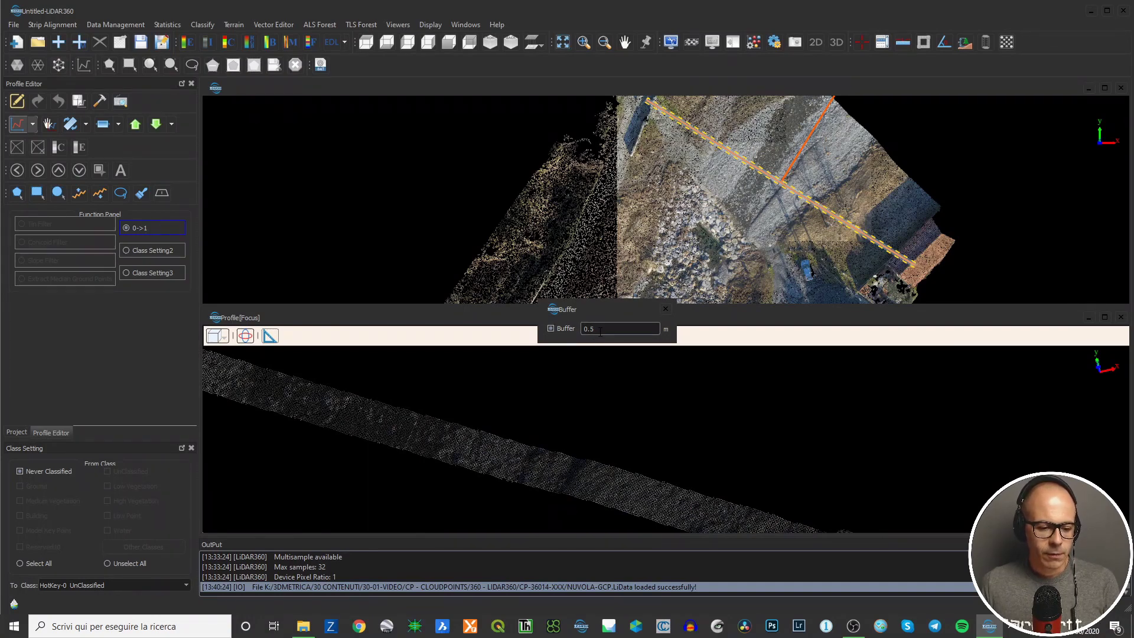
pyautogui.press('Return')
pyautogui.write('10')
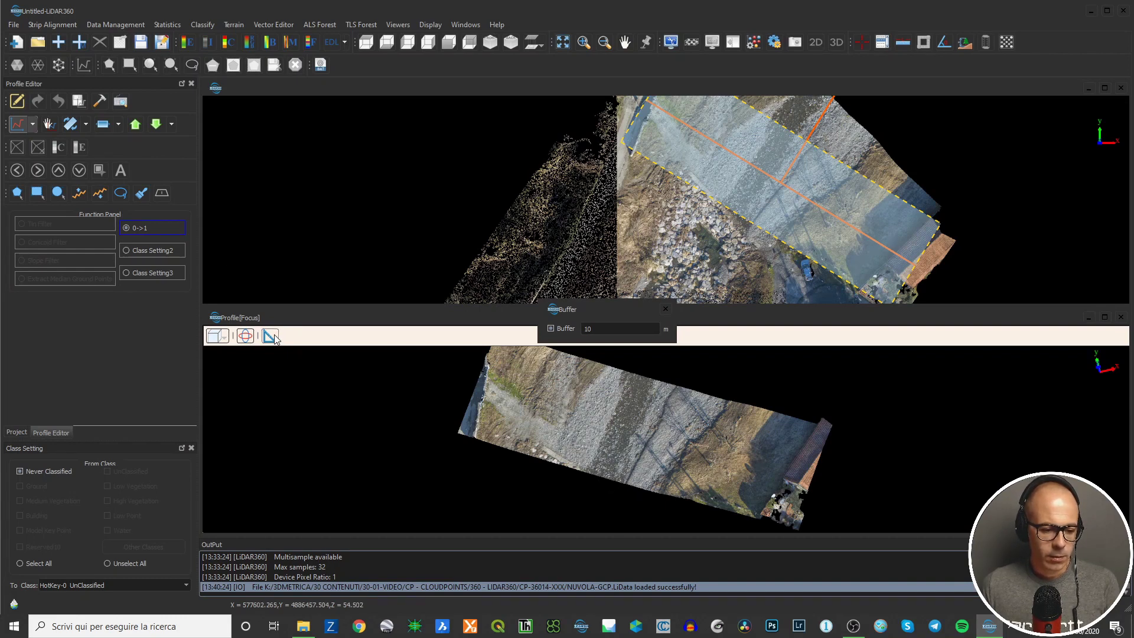
pyautogui.click(648, 489)
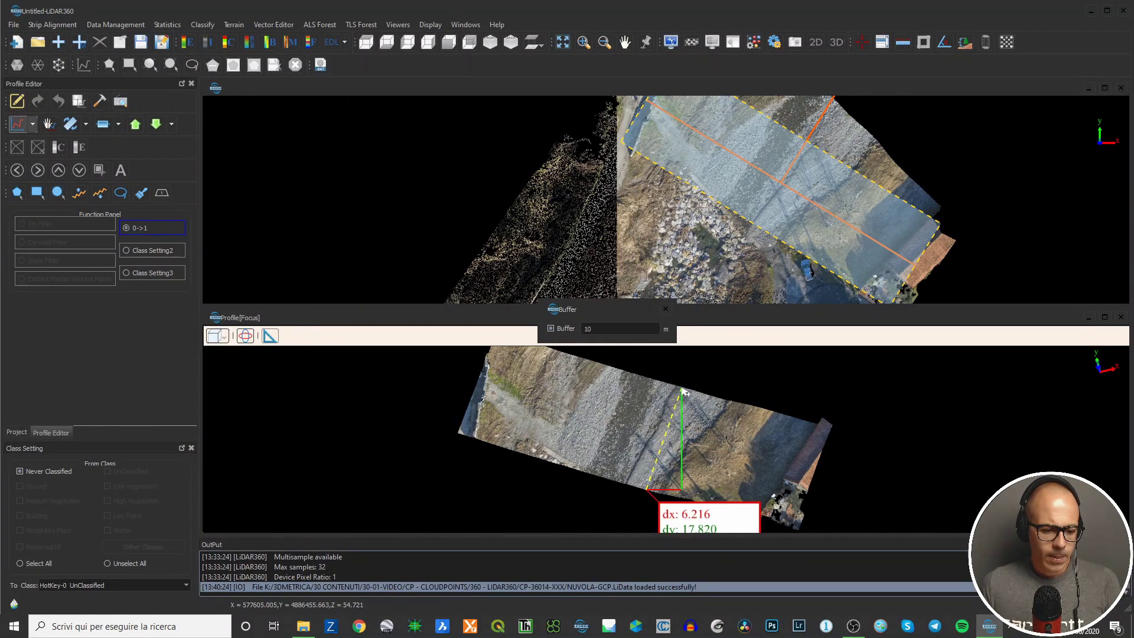
pyautogui.click(700, 444)
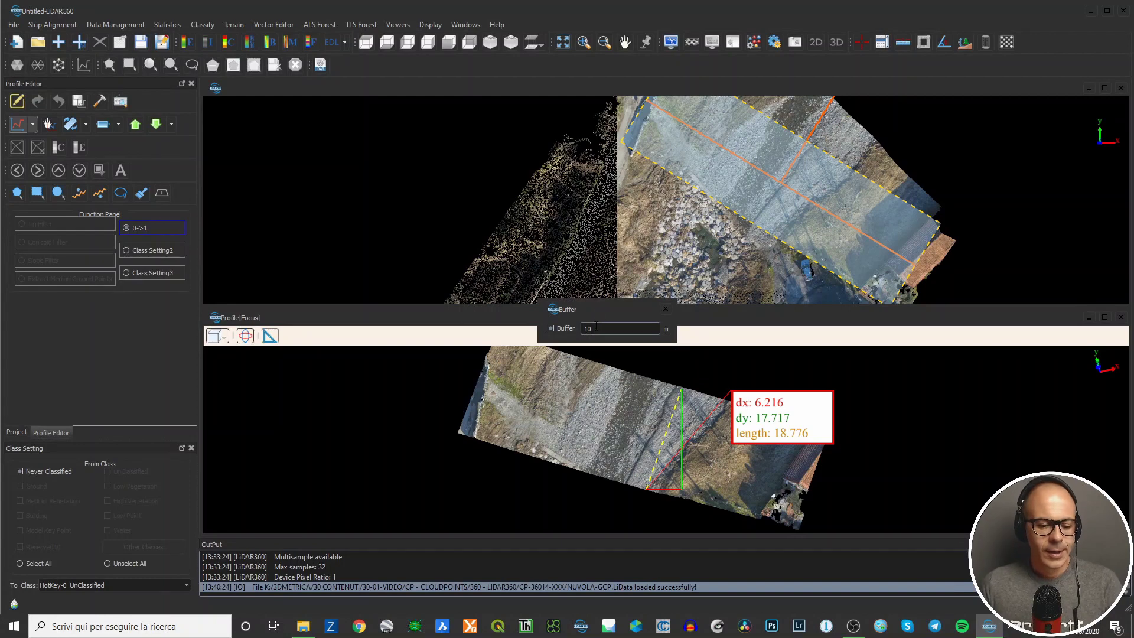
# Set the profile buffer to 5 m and restore the Front View, moving the Buffer window clear of both viewers
pyautogui.moveTo(608, 329); pyautogui.dragTo(552, 341)
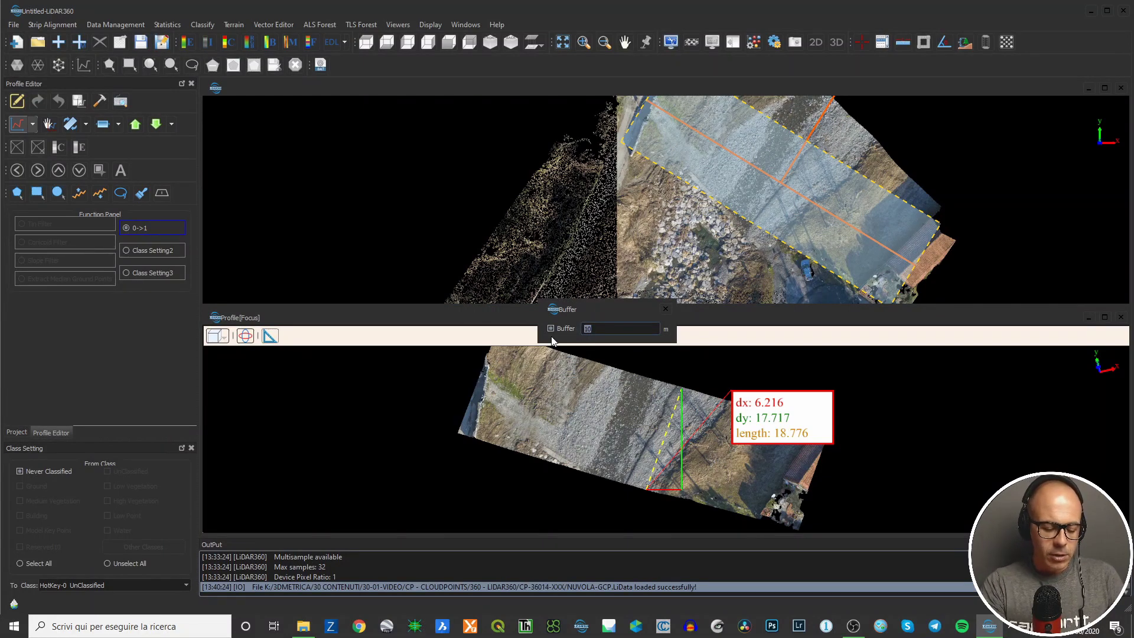
pyautogui.write('5')
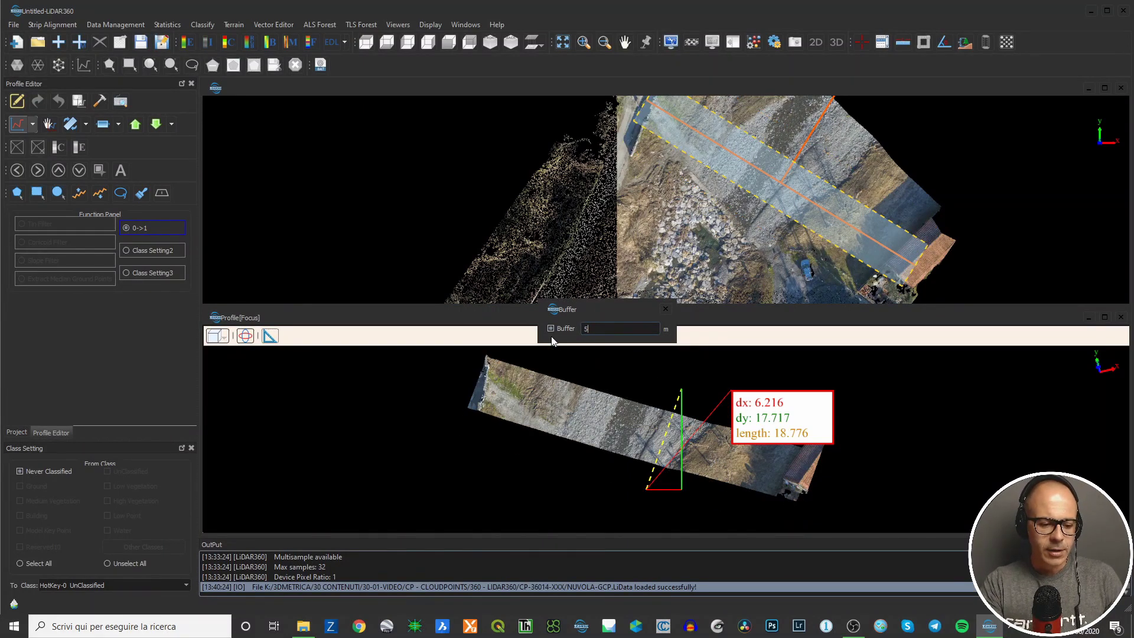
pyautogui.click(219, 336)
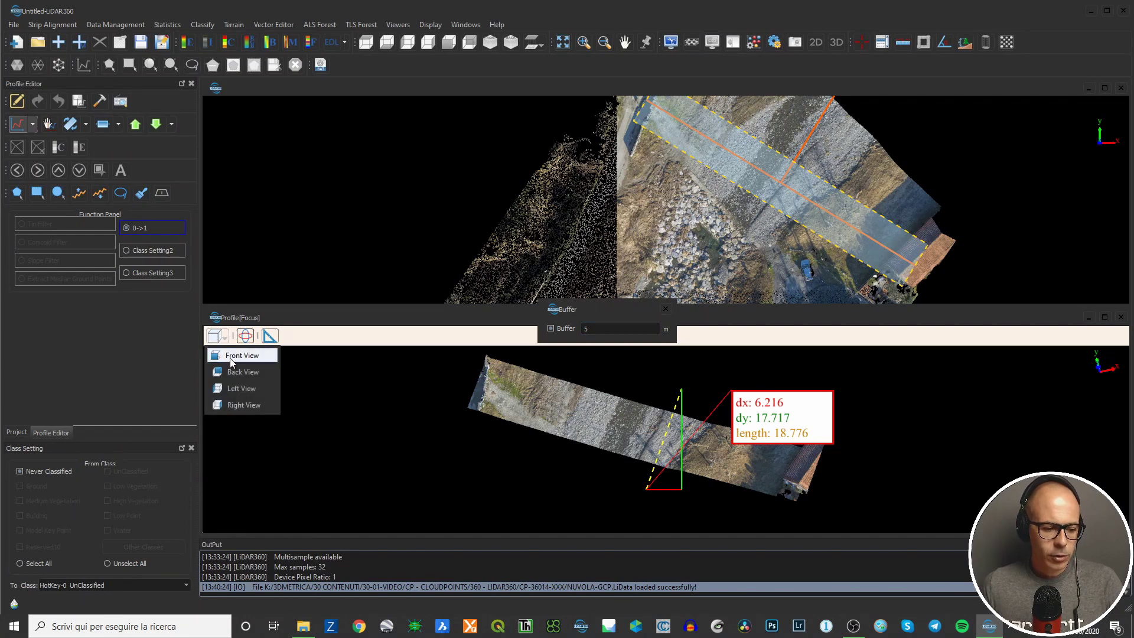
pyautogui.click(232, 355)
pyautogui.moveTo(604, 306); pyautogui.dragTo(91, 310)
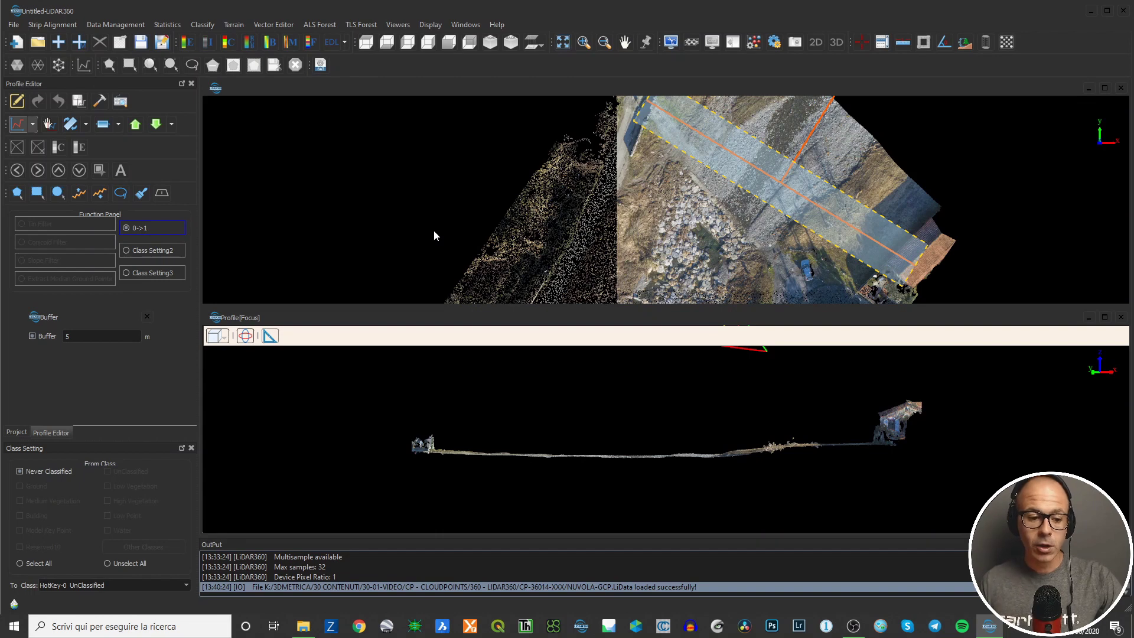
# Step the profile section along the riverbed away from the houses, one increment at a time, comparing the resulting cross-sections
pyautogui.scroll(-5, 862, 199)
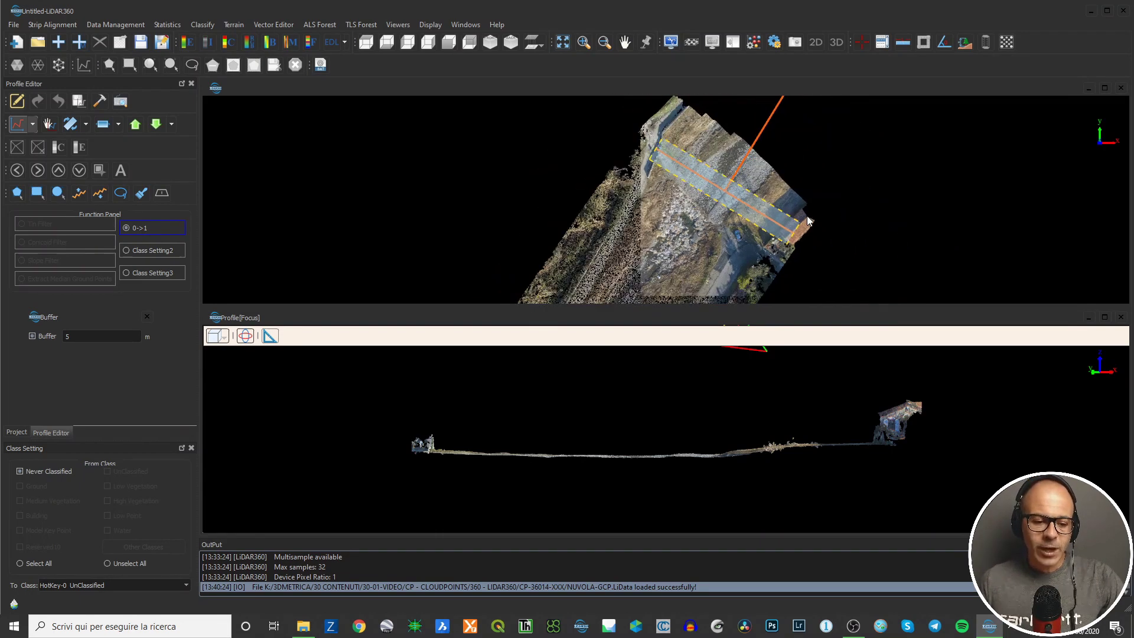
pyautogui.scroll(-2, 768, 119)
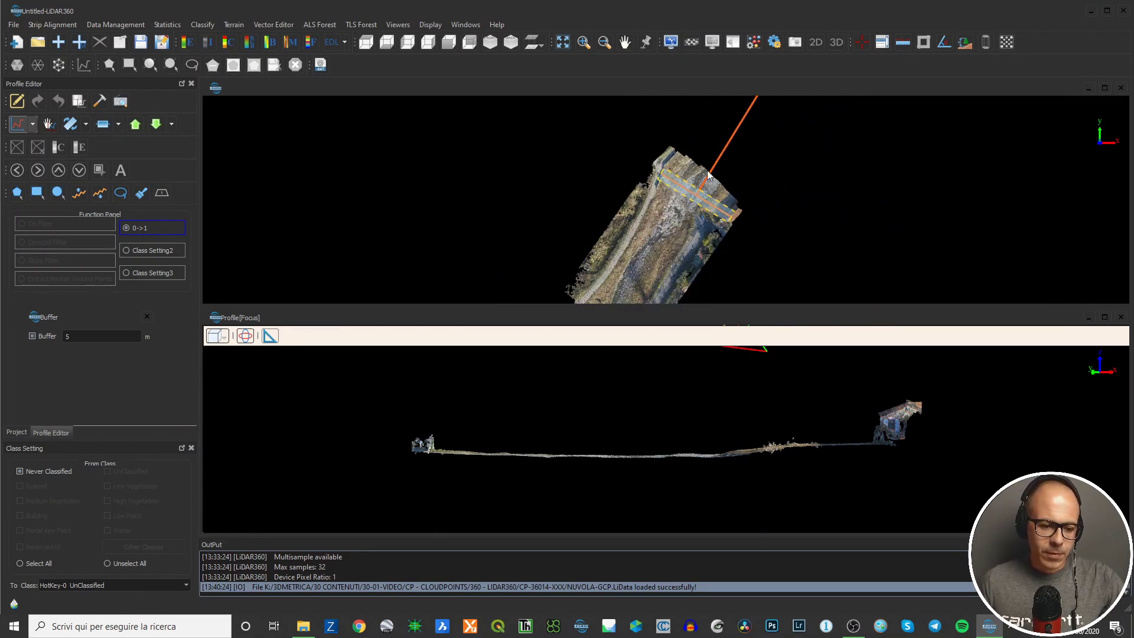
pyautogui.scroll(5, 682, 199)
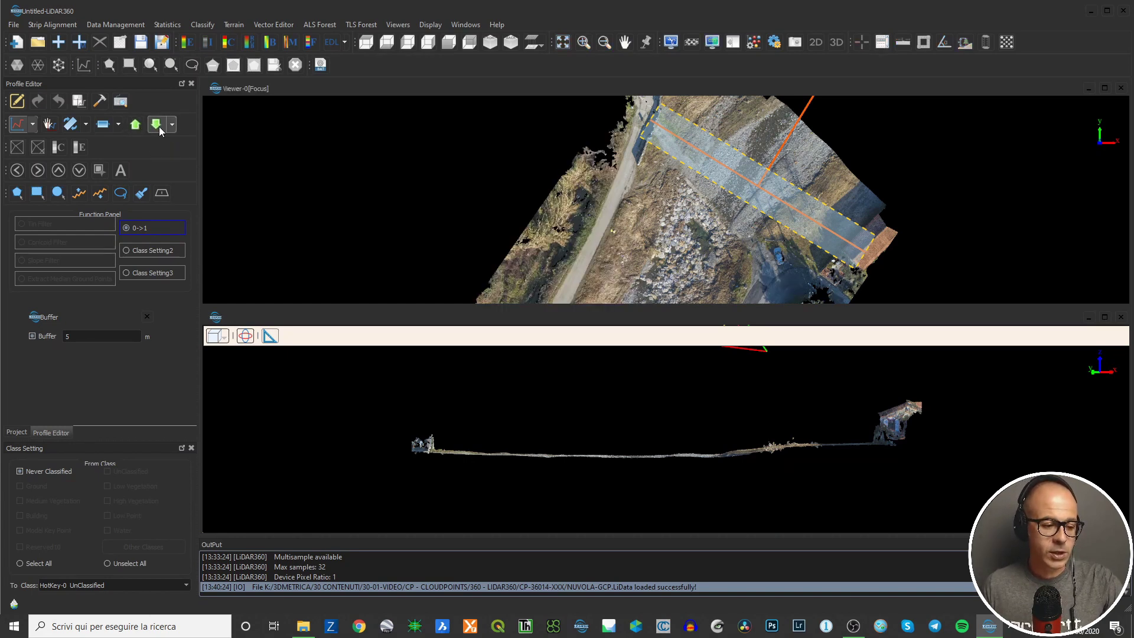
pyautogui.click(157, 125)
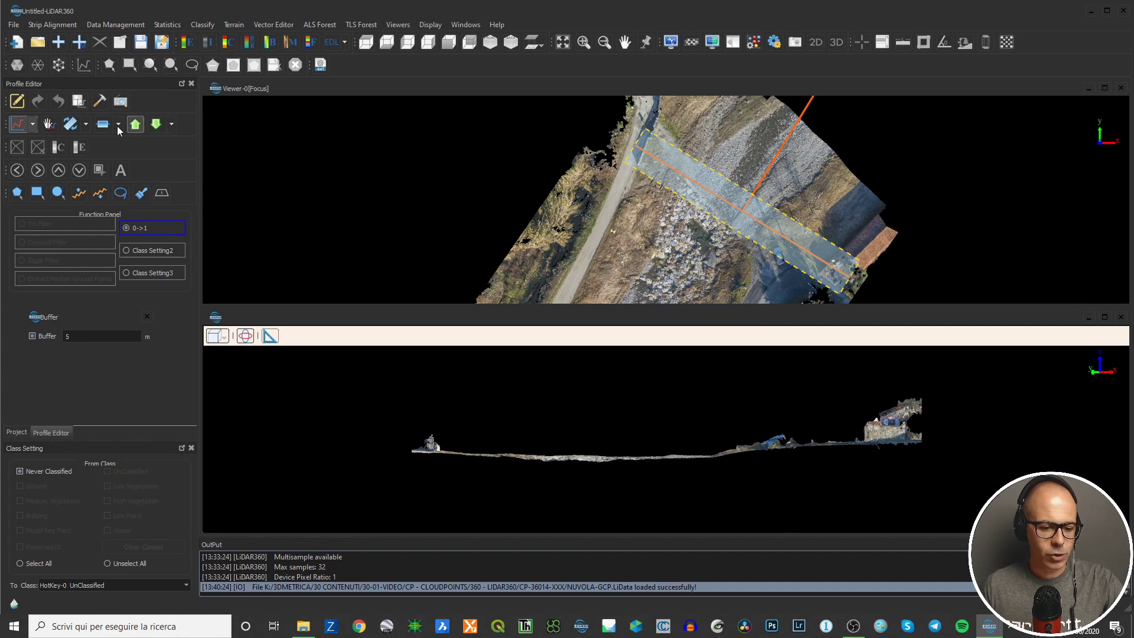
pyautogui.scroll(-3, 251, 153)
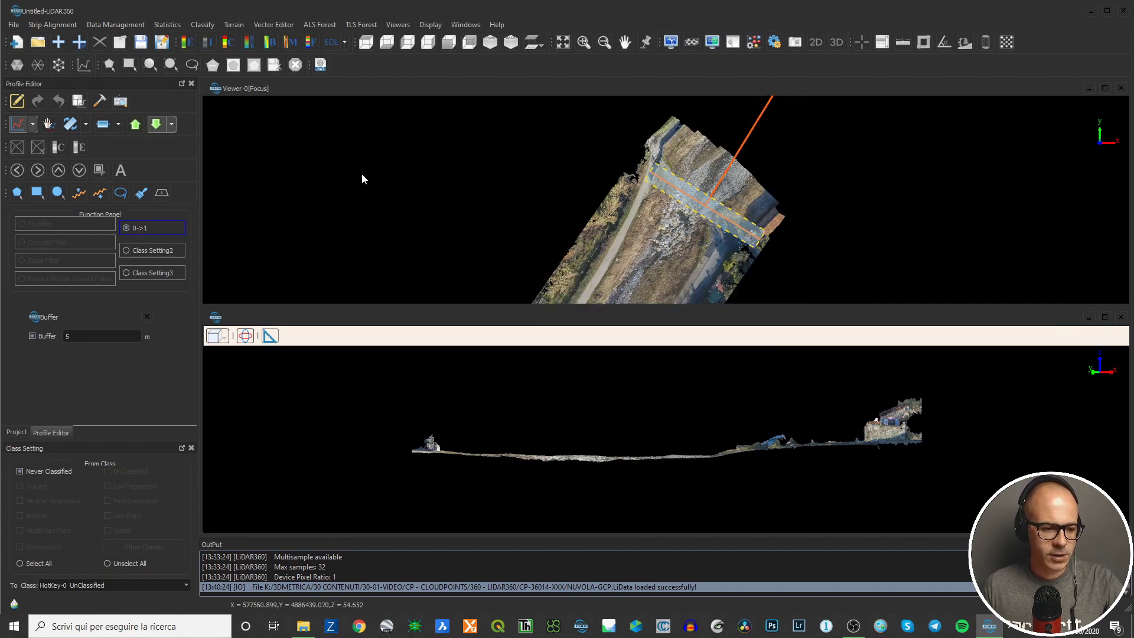
pyautogui.click(156, 125)
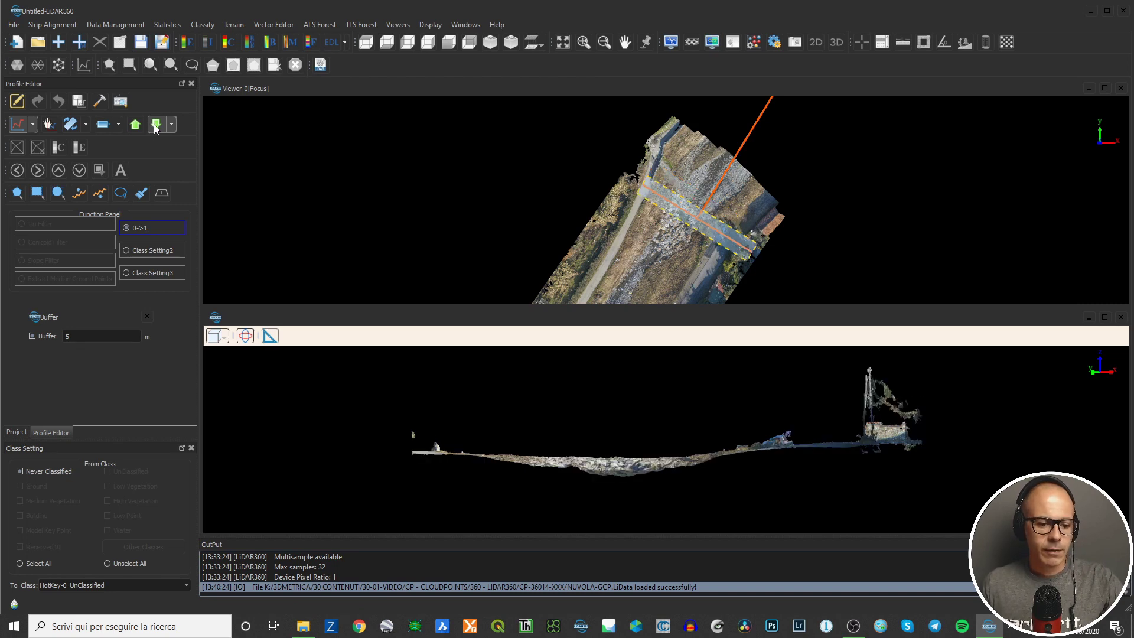
pyautogui.click(155, 125)
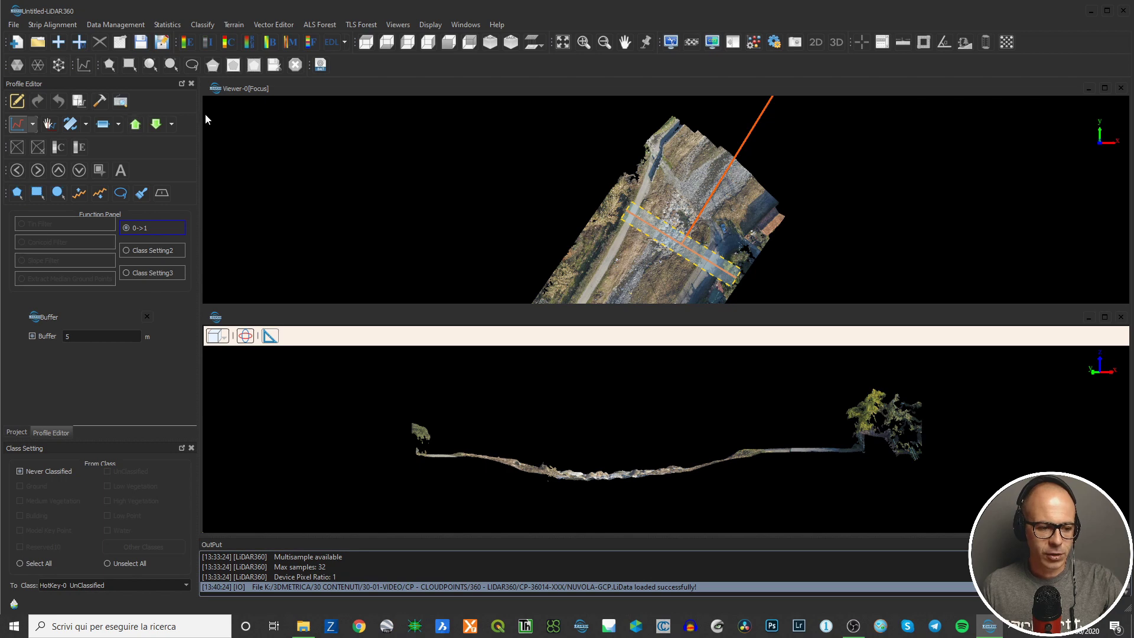
# Set the Profile Move Step to 10.50 and move the section farther along the riverbed
pyautogui.click(189, 146)
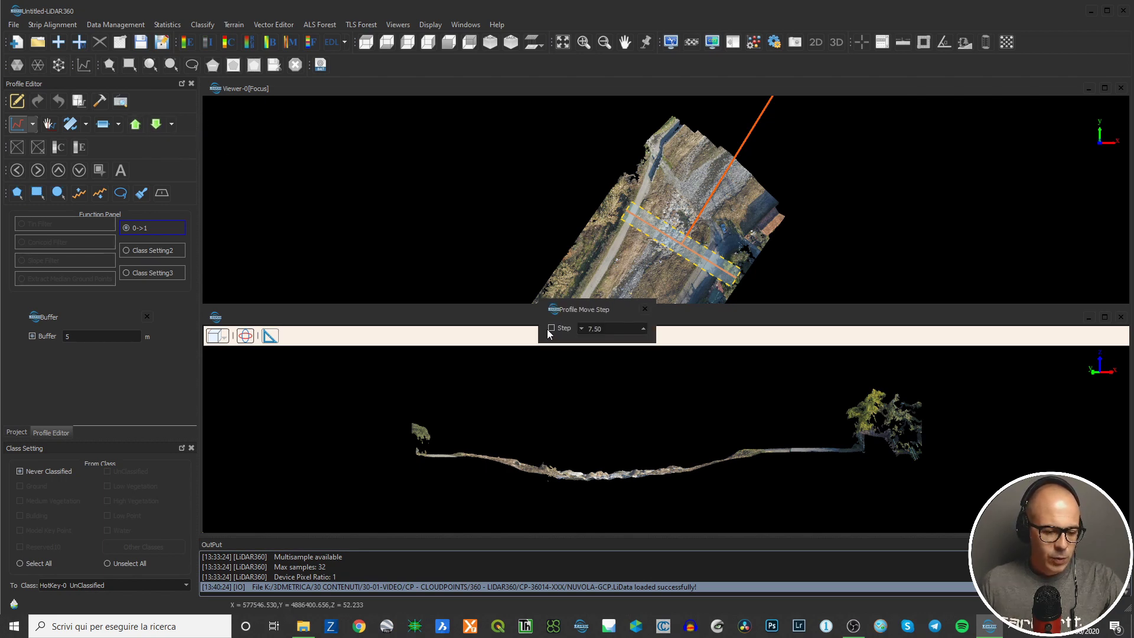
pyautogui.scroll(-4, 642, 330)
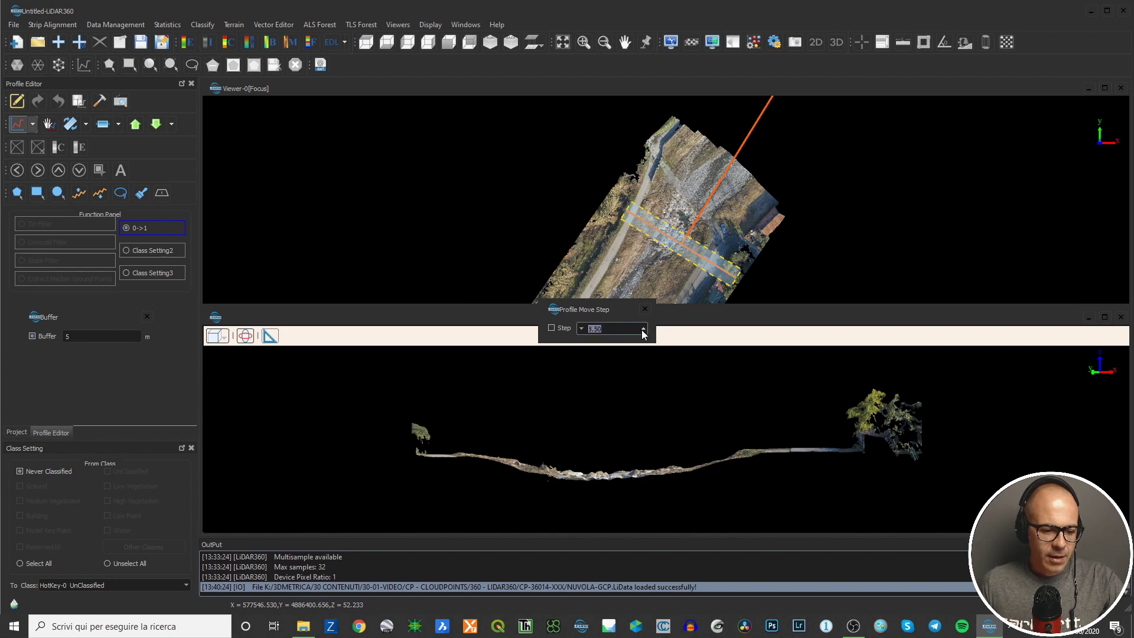
pyautogui.scroll(1, 642, 330)
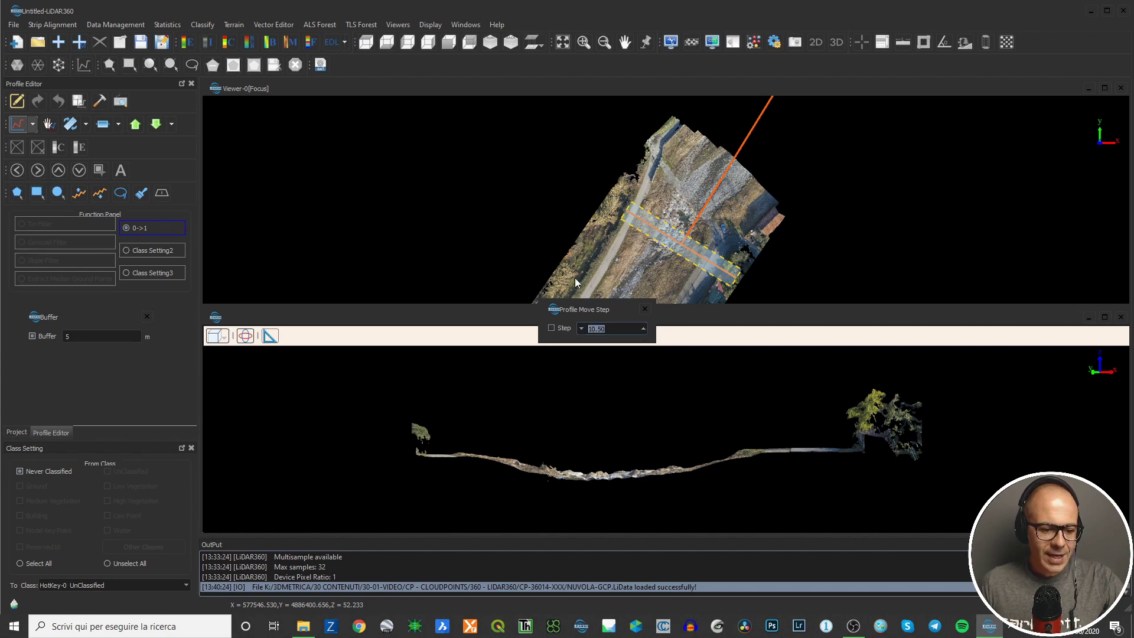
pyautogui.click(155, 124)
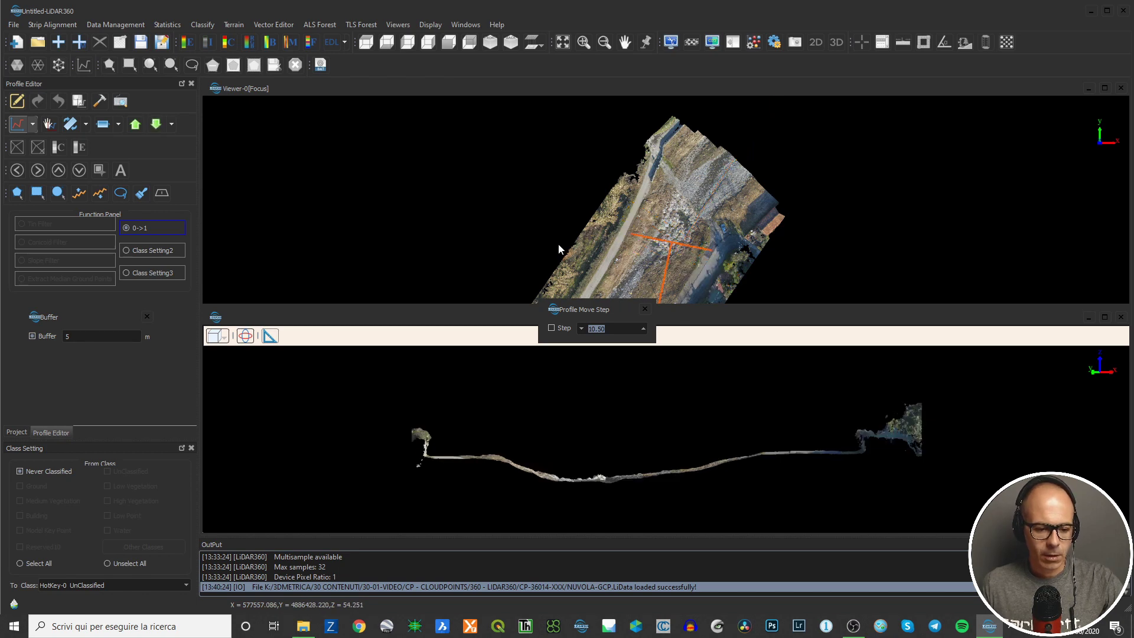
# Draw a new, shorter profile section across the riverbed over the rock pile and shift the Profile Move Step window aside
pyautogui.moveTo(631, 235)
pyautogui.mouseDown()
pyautogui.moveTo(643, 243)
pyautogui.moveTo(633, 201)
pyautogui.mouseUp()
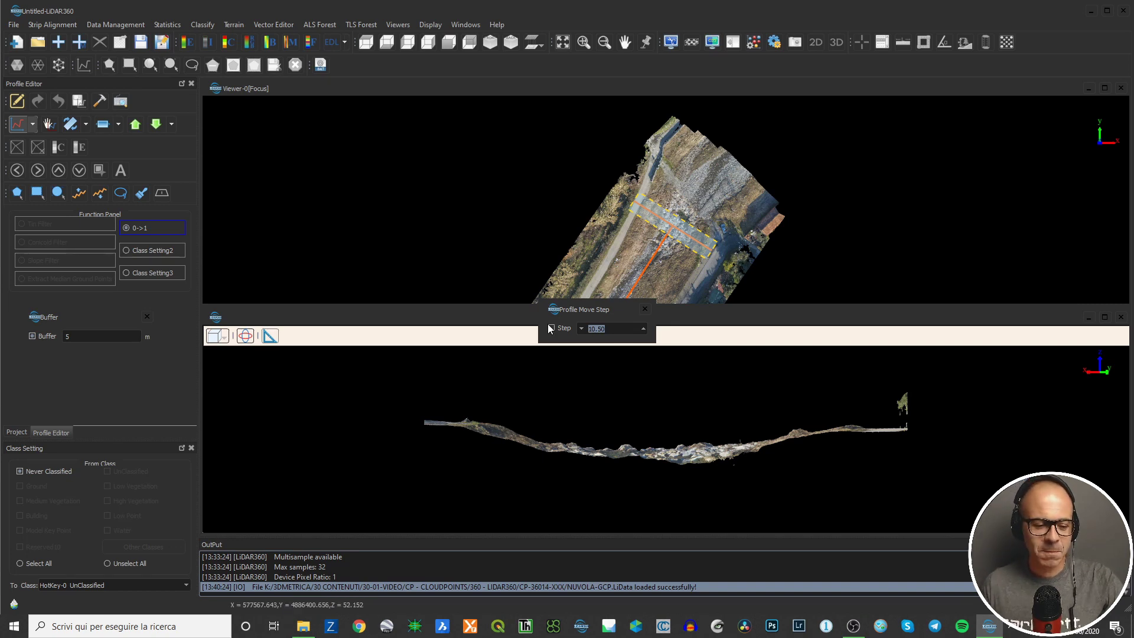
pyautogui.moveTo(562, 309); pyautogui.dragTo(479, 304)
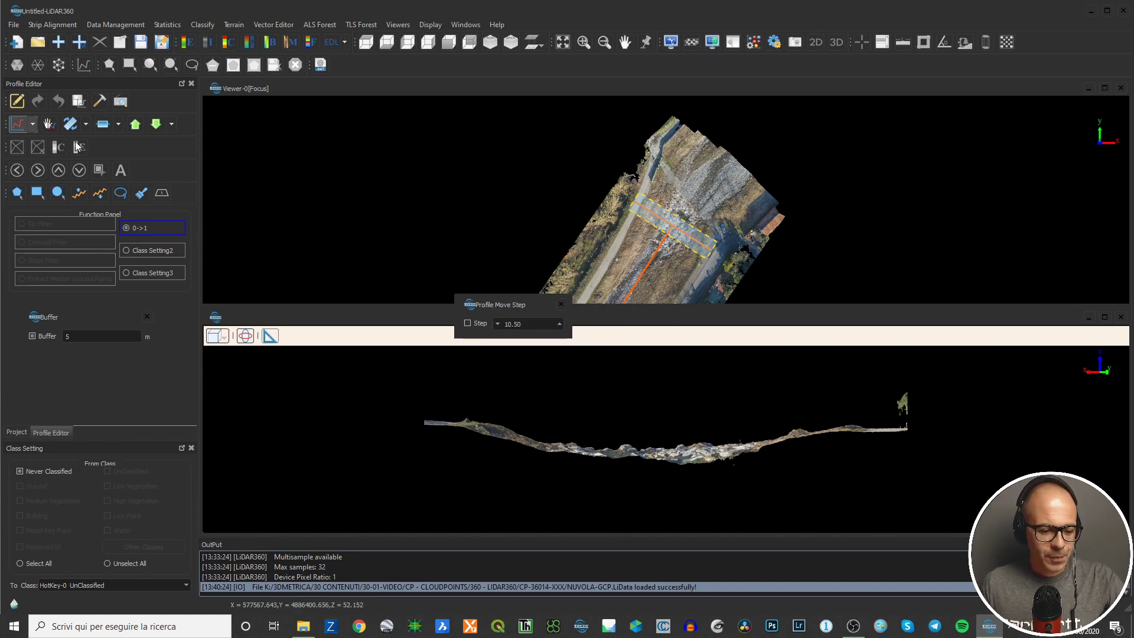
# Move the new section both ways along the riverbed using a 7.50 step, and close the move step settings
pyautogui.click(158, 124)
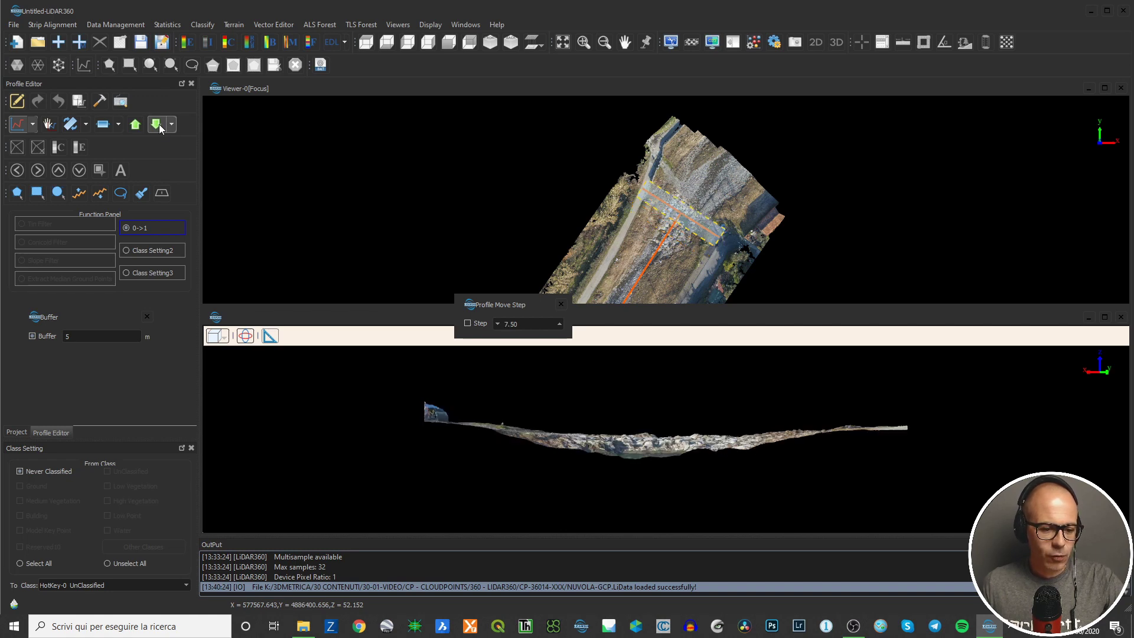
pyautogui.click(137, 124)
pyautogui.click(136, 124)
pyautogui.click(136, 124)
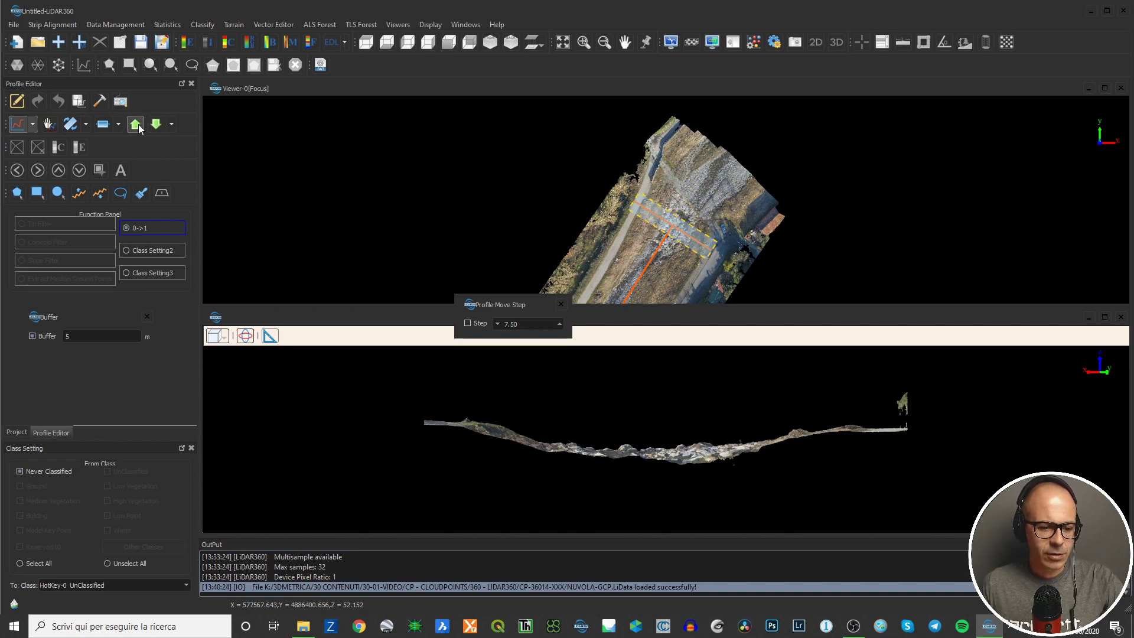
pyautogui.click(136, 124)
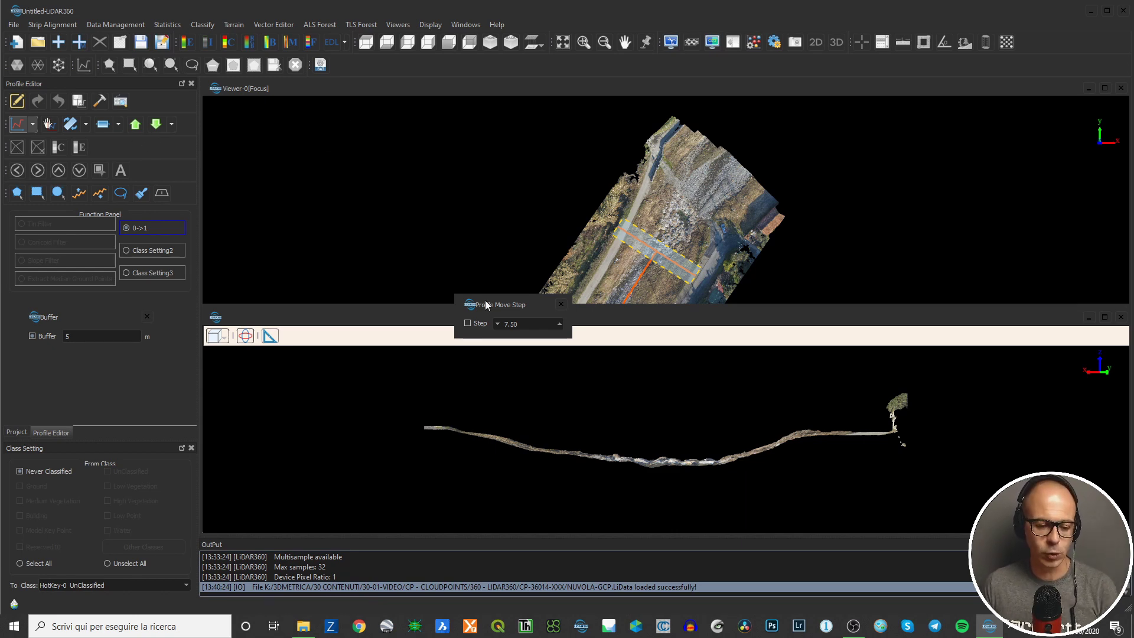
pyautogui.click(560, 304)
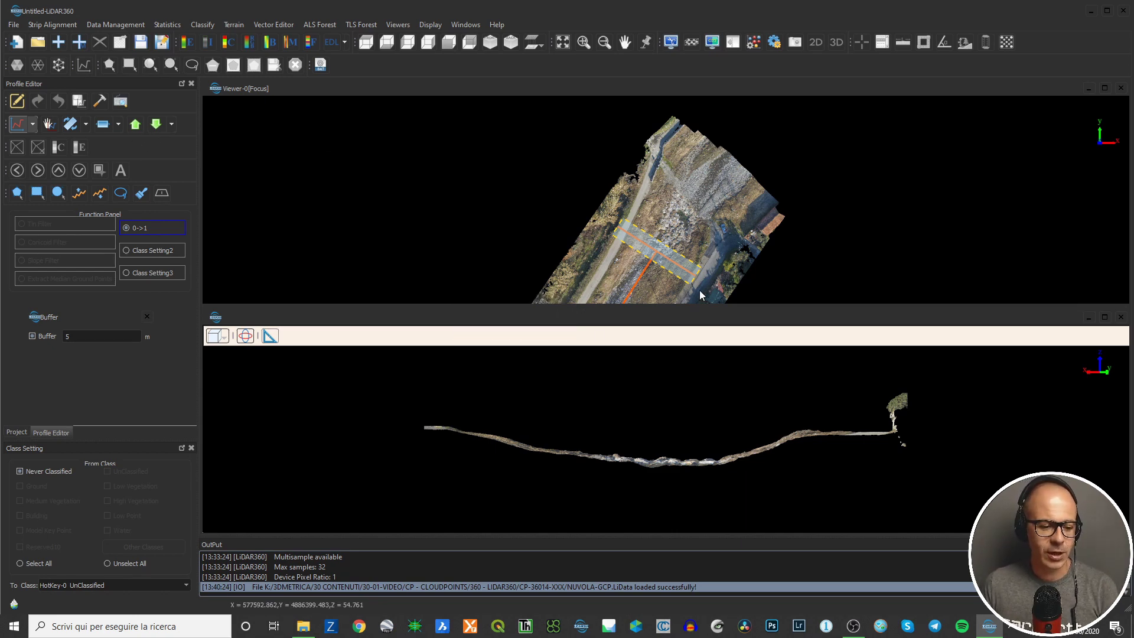
# Expand the profile section twice at both ends by 10.00 so it reaches beyond the roads on each bank
pyautogui.scroll(2, 850, 230)
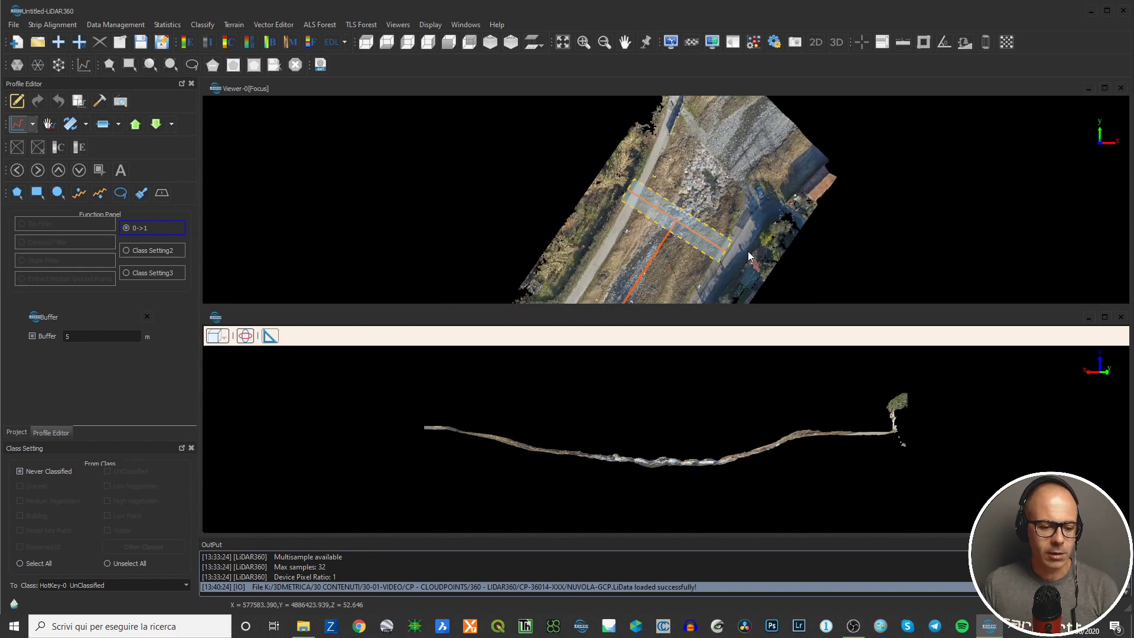
pyautogui.click(104, 124)
pyautogui.click(104, 124)
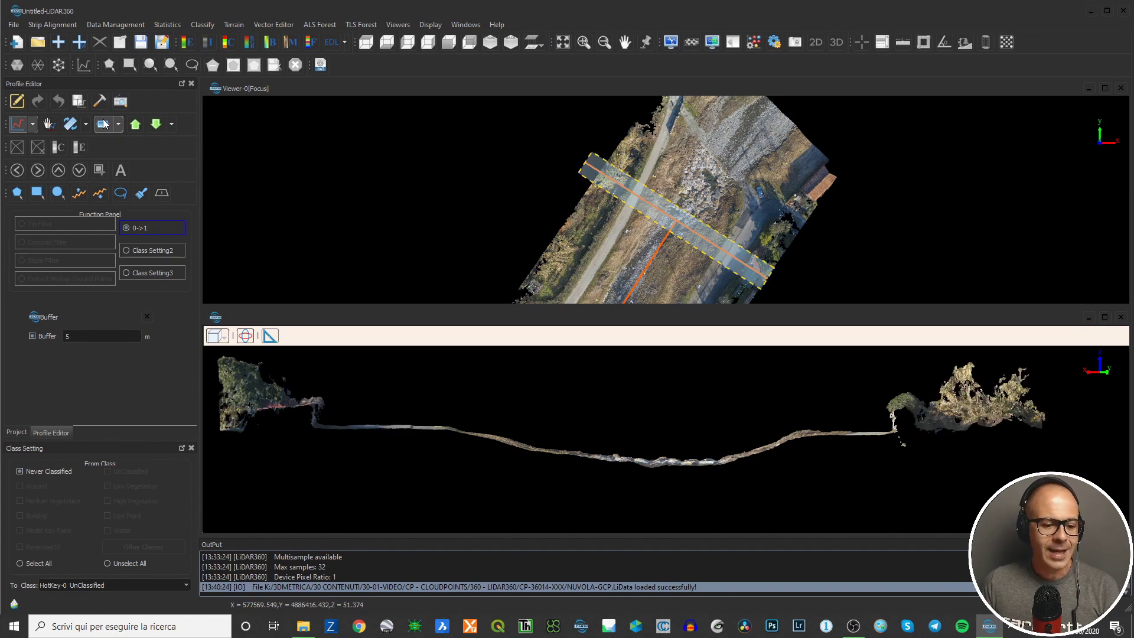
# Set the Profile Expand value to 20 and lengthen the section once more at both ends
pyautogui.click(119, 125)
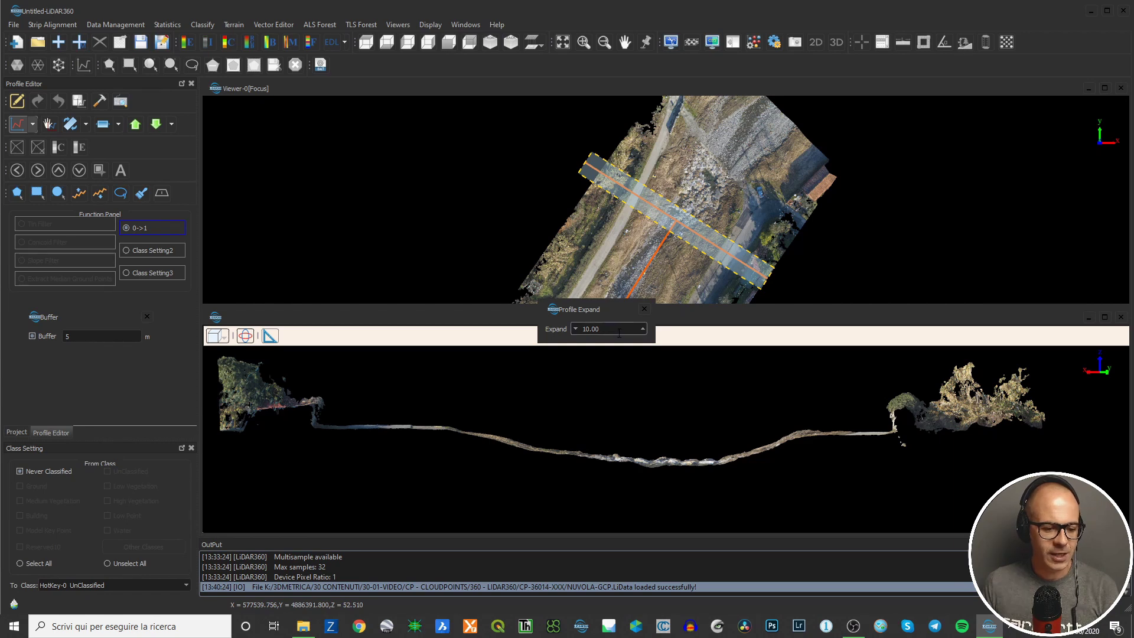
pyautogui.hotkey('ctrl', 'a')
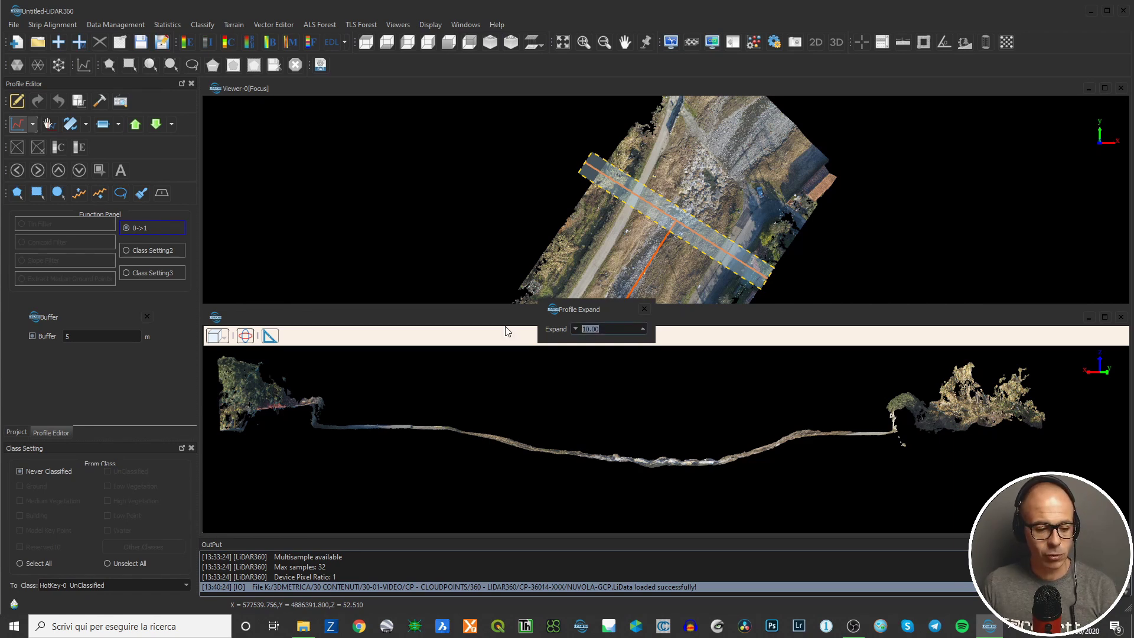
pyautogui.write('20')
pyautogui.press('Return')
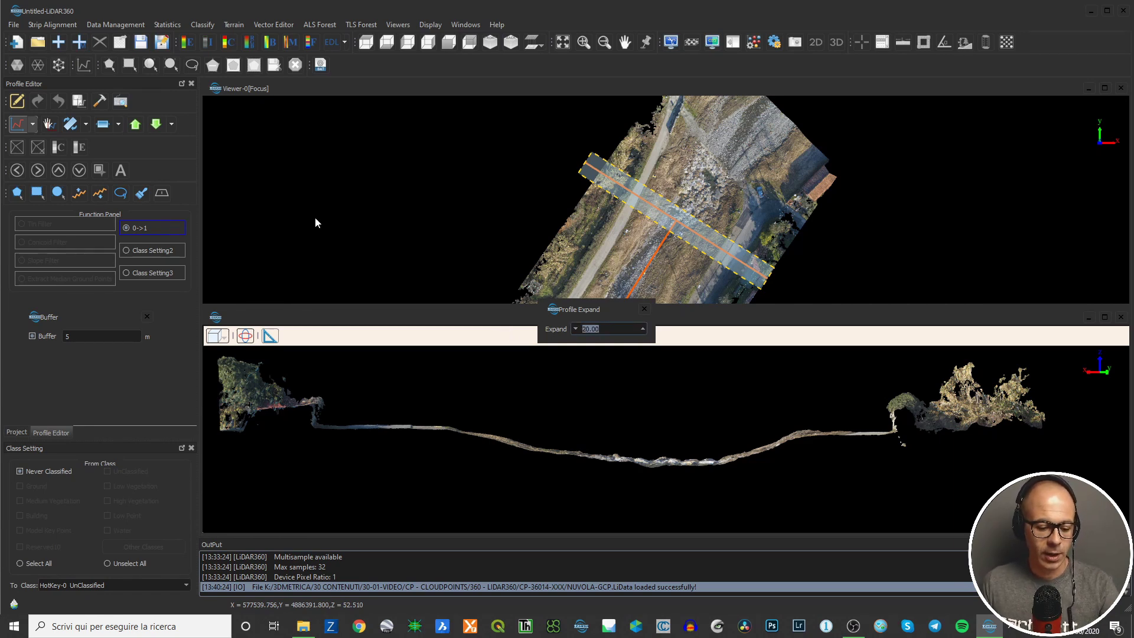
pyautogui.click(105, 125)
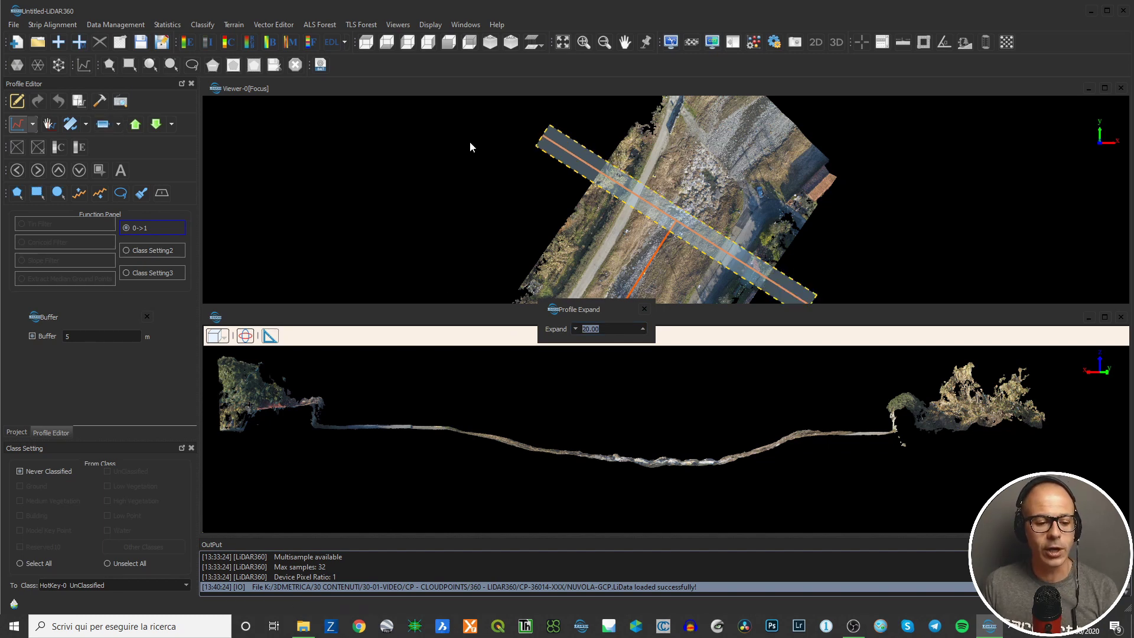
# Rotate the profile section clockwise seven times in 5.00-degree increments, checking the increment in the rotate settings
pyautogui.scroll(-1, 766, 450)
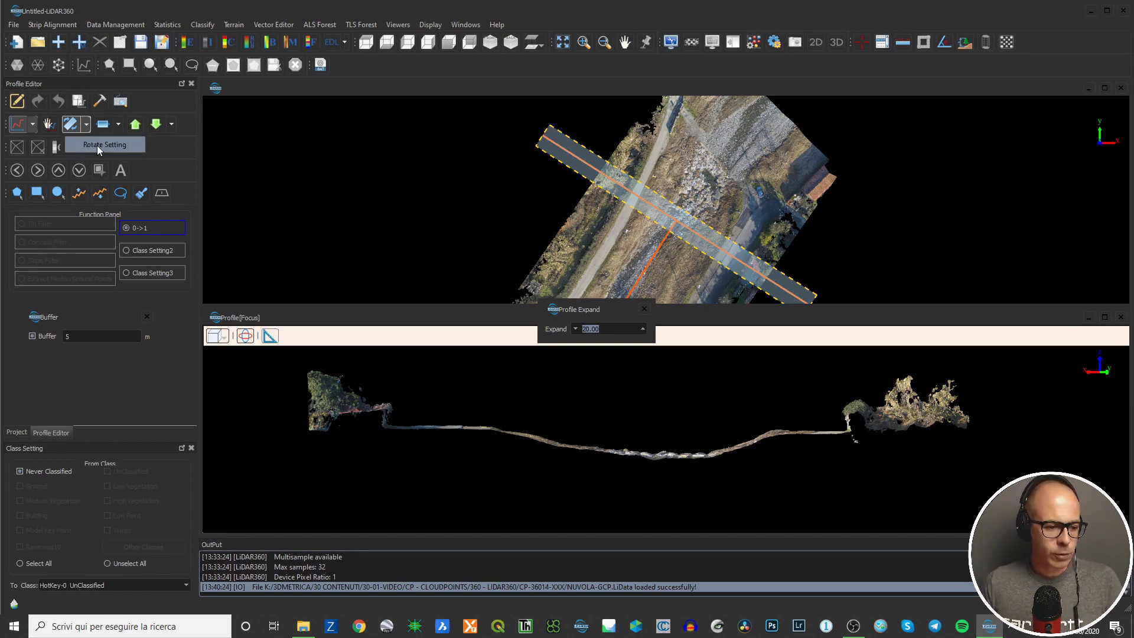
pyautogui.click(97, 146)
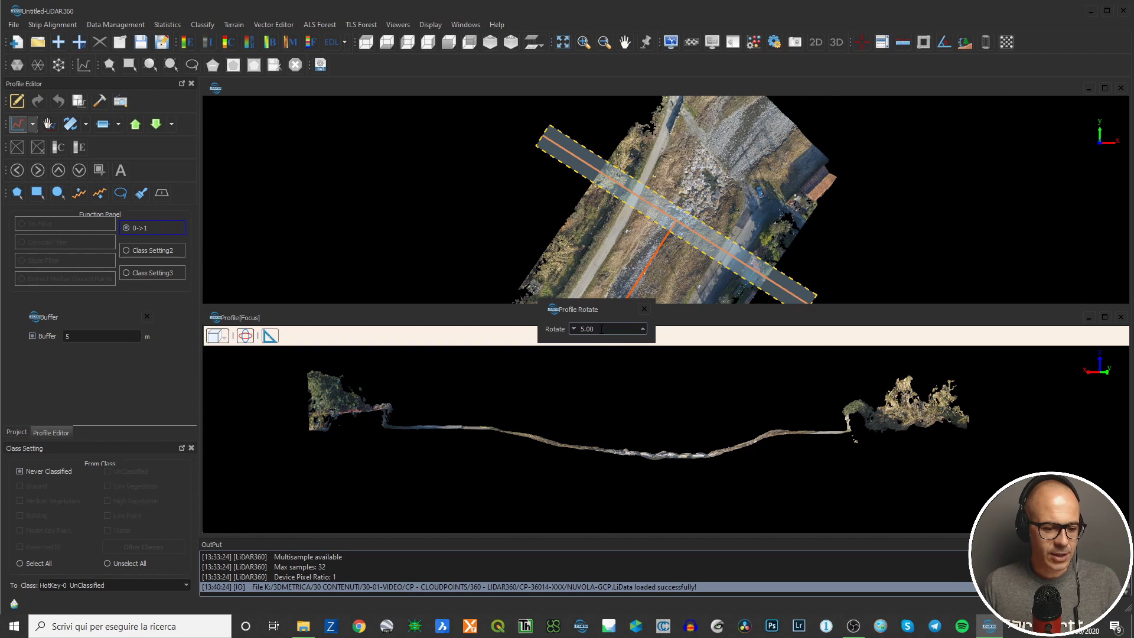
pyautogui.click(70, 127)
pyautogui.click(71, 126)
pyautogui.click(70, 127)
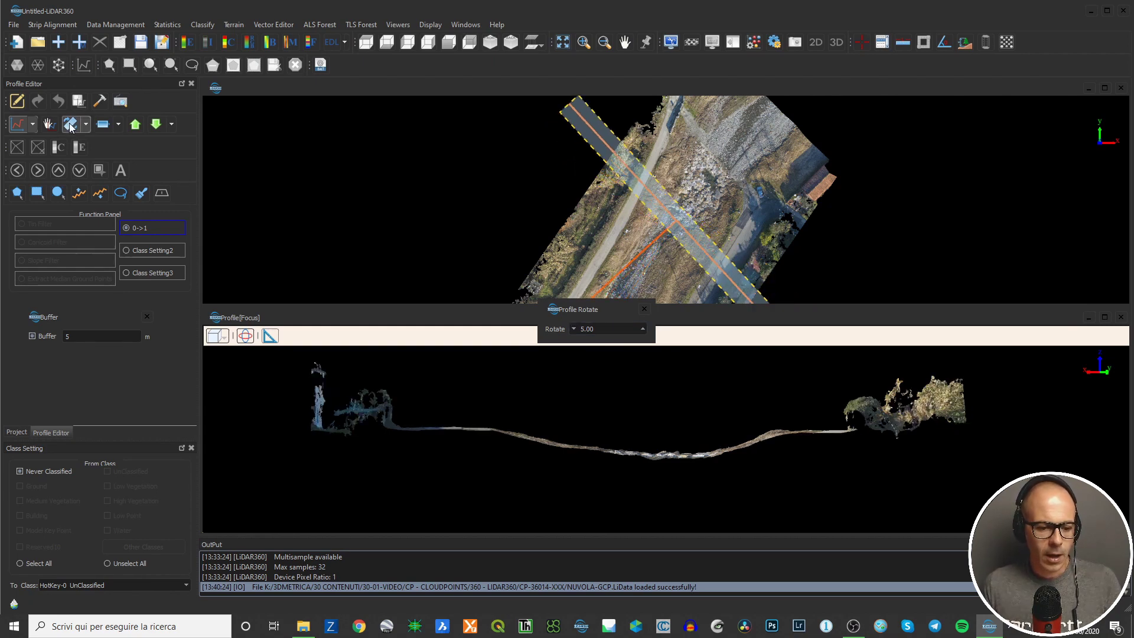
pyautogui.click(70, 127)
pyautogui.click(71, 127)
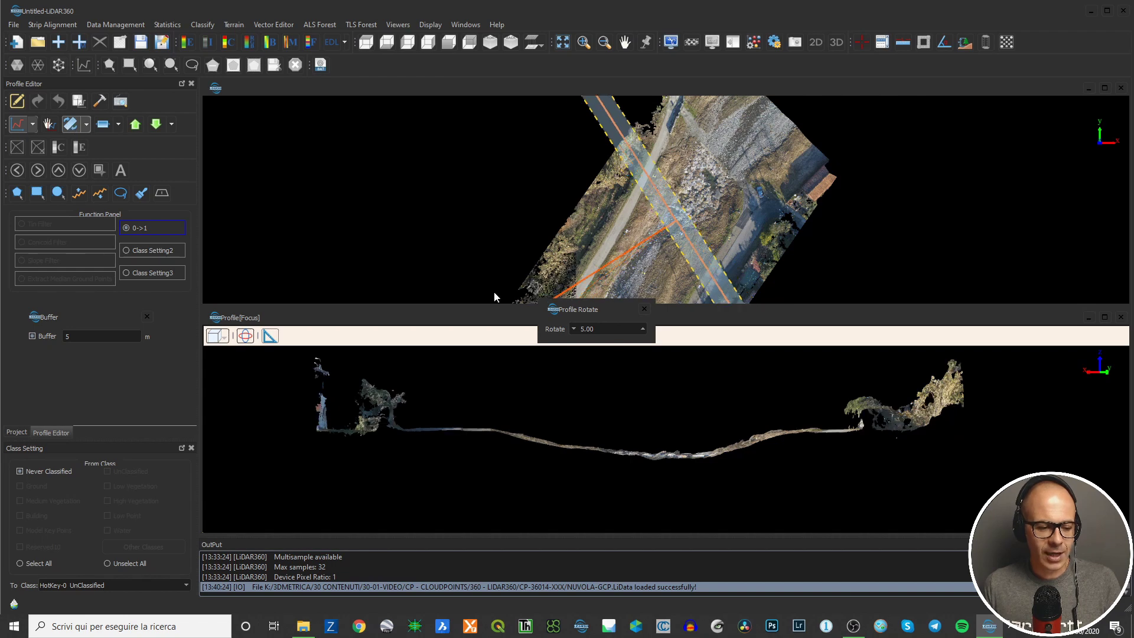
pyautogui.click(71, 127)
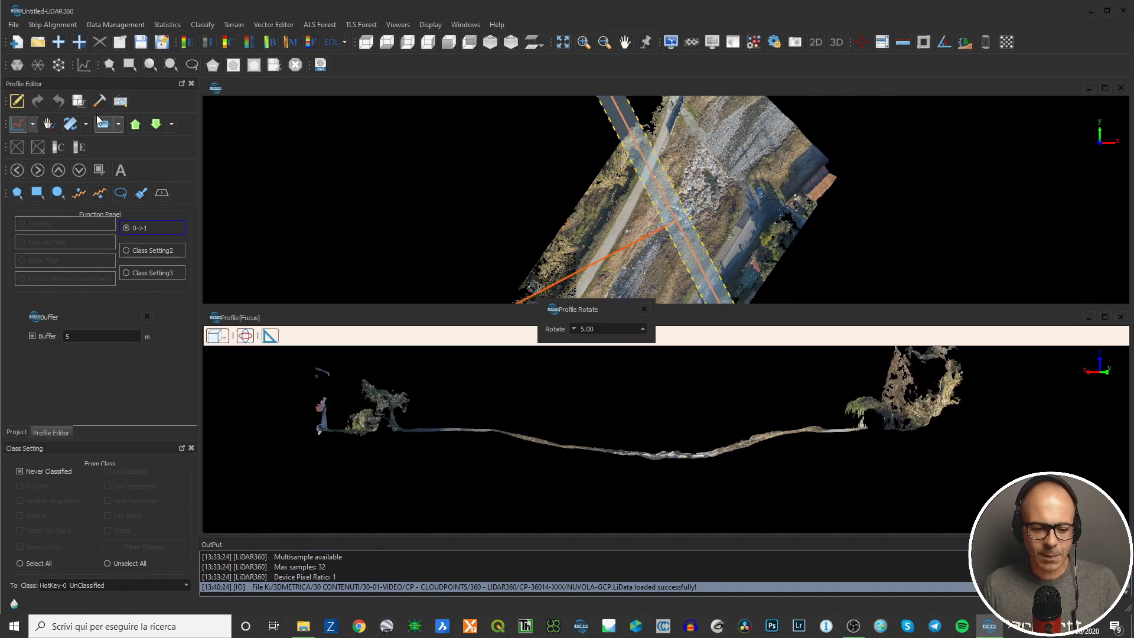
pyautogui.click(71, 127)
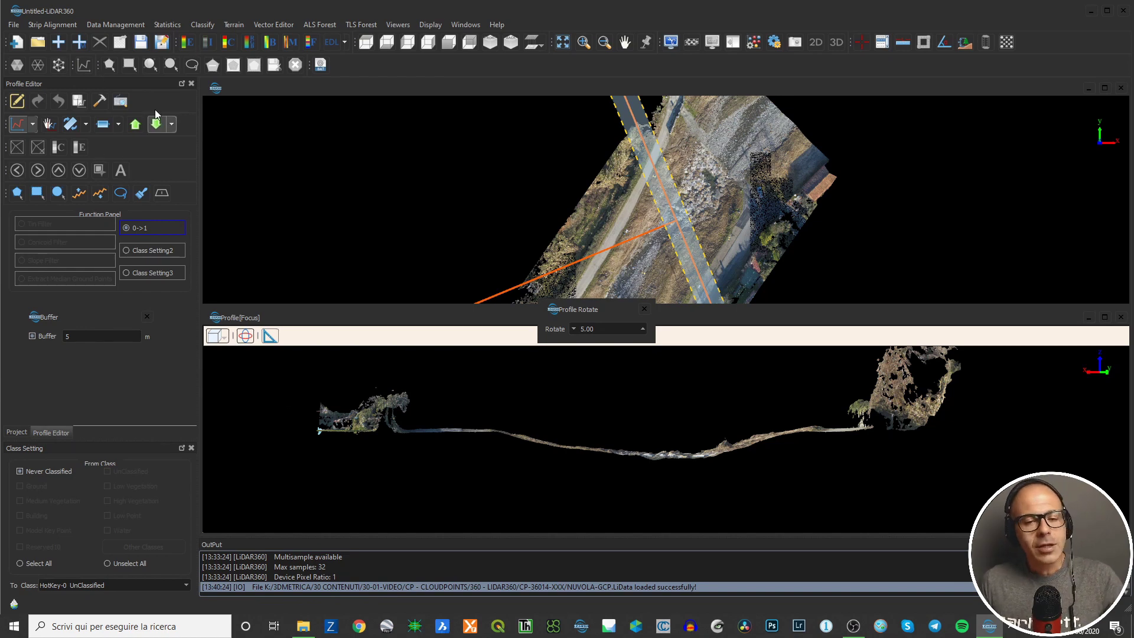
# Move the profile section freehand back and forth along the riverbed, leaving it across the gravel area near the brown-roofed house
pyautogui.click(48, 126)
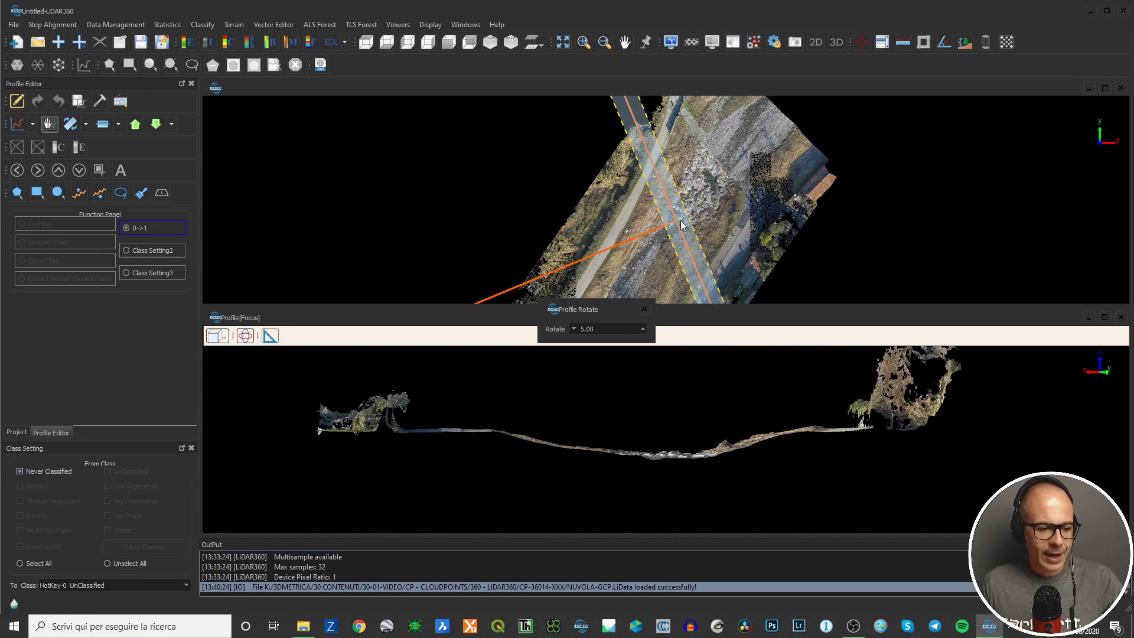
pyautogui.click(689, 243)
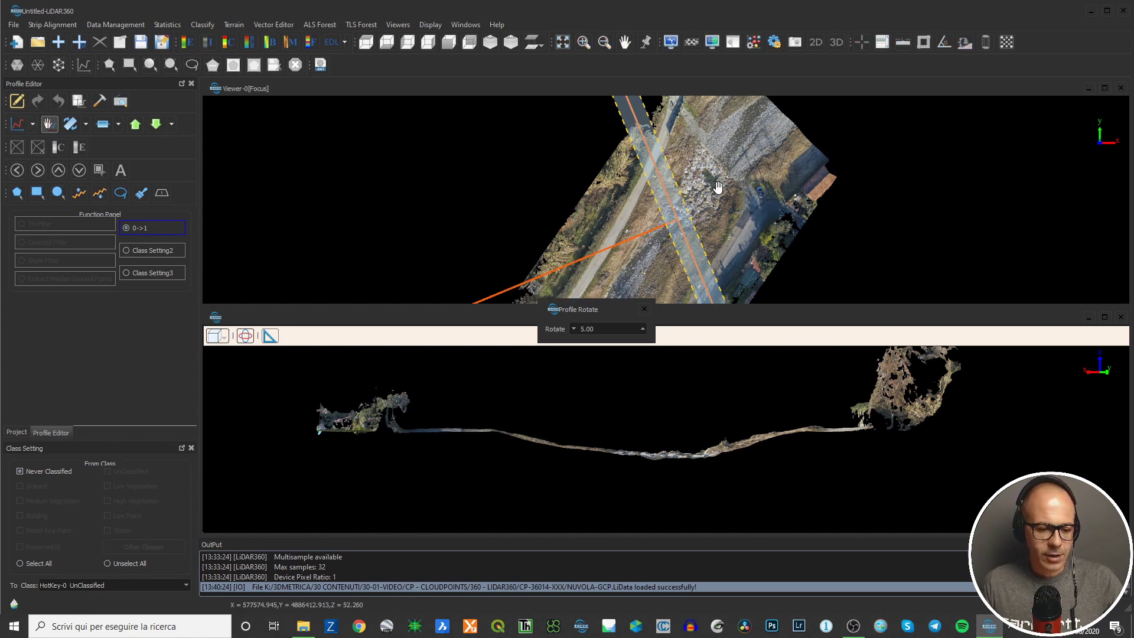
pyautogui.press('Right')
pyautogui.press('Right')
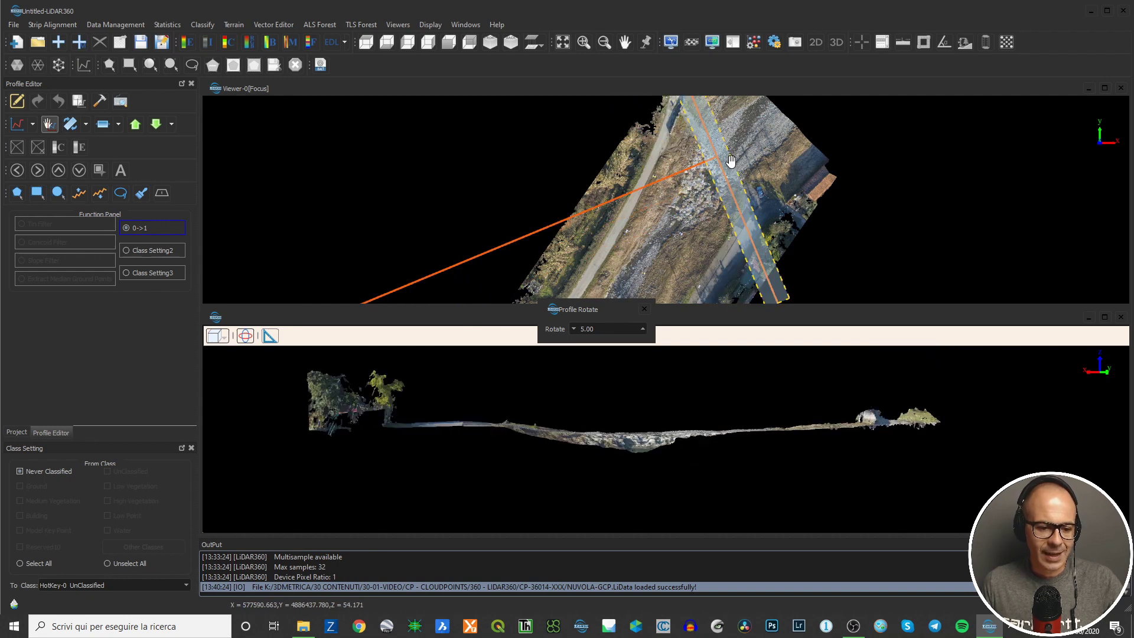
pyautogui.moveTo(723, 176); pyautogui.dragTo(686, 237)
pyautogui.press('Left')
pyautogui.press('Left')
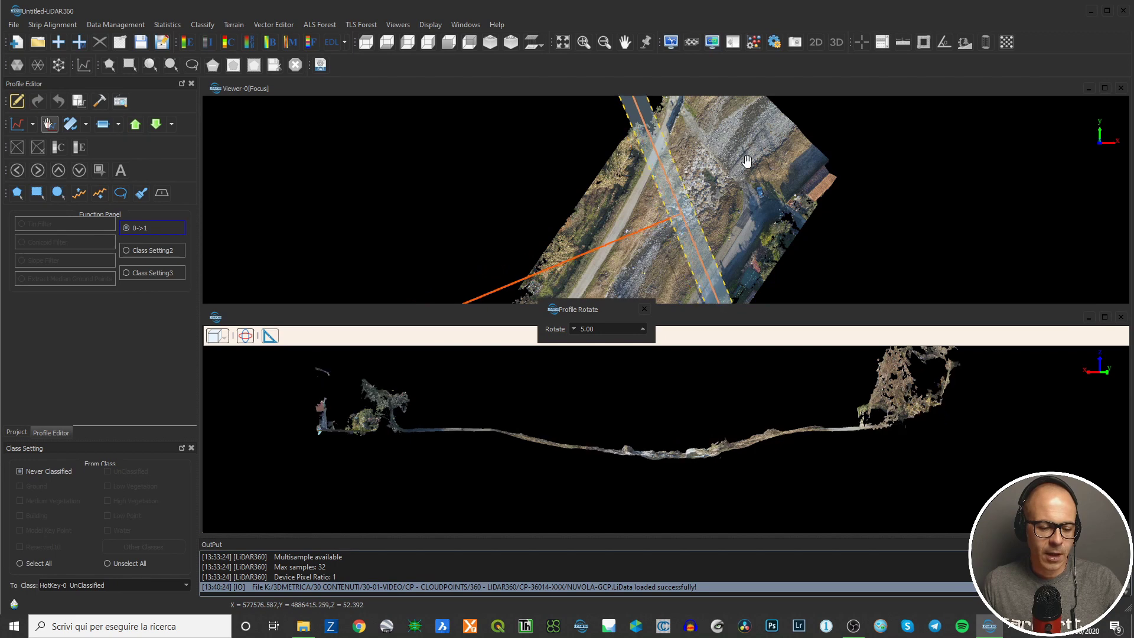
pyautogui.press('Right')
pyautogui.press('Right')
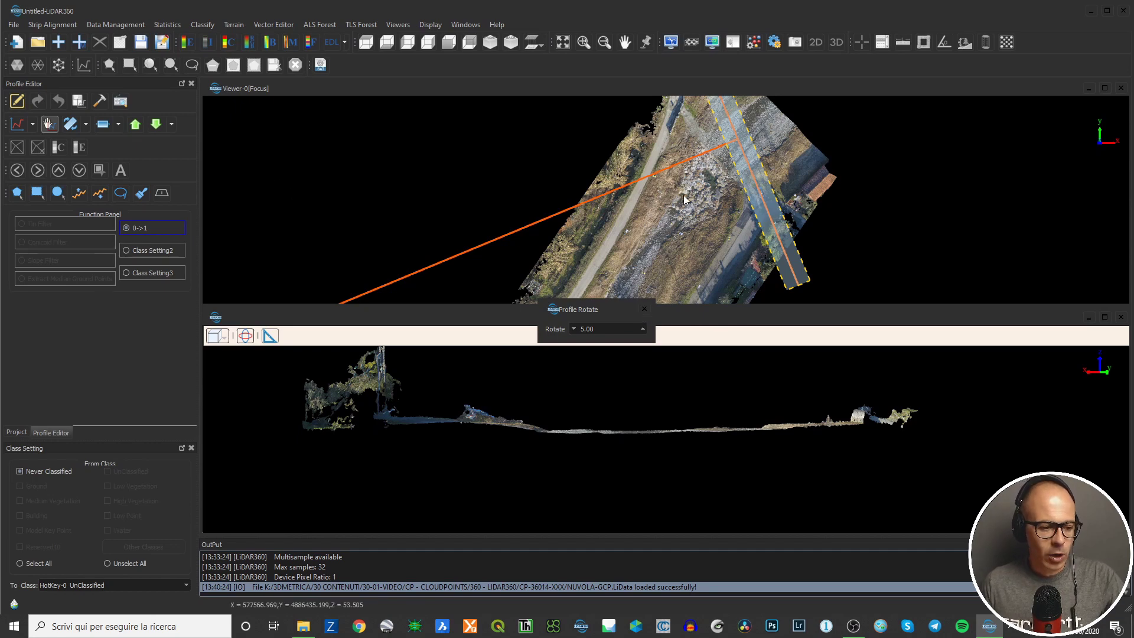
# Move the Profile Expand settings clear of the viewers and start point cloud editing with a 100 m tile width and 5 m buffer
pyautogui.press('e')
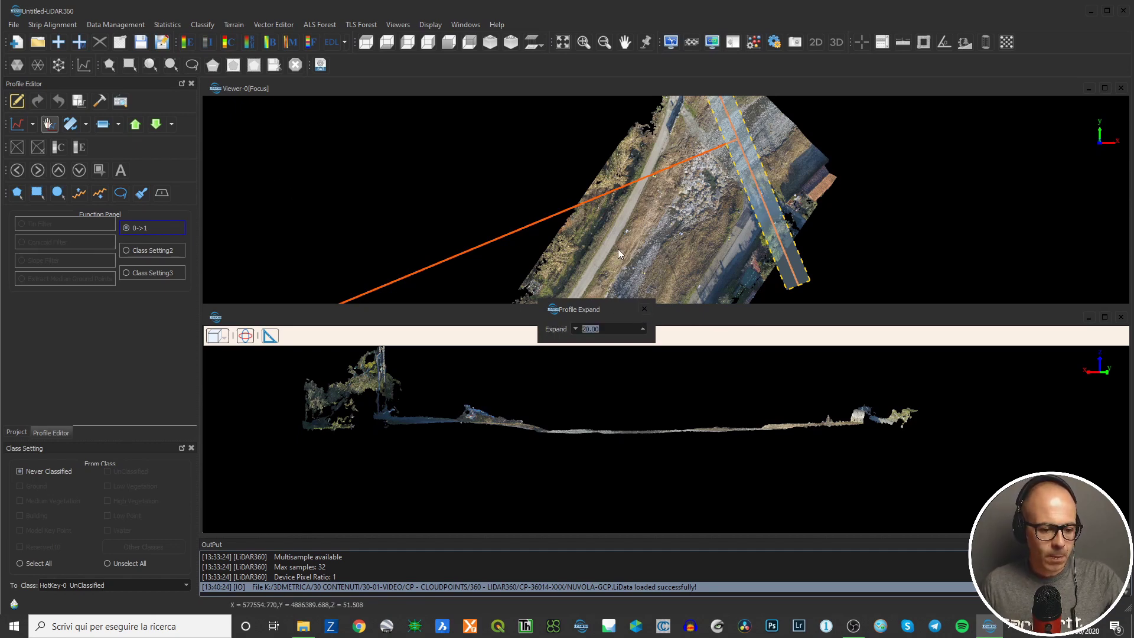
pyautogui.moveTo(590, 308); pyautogui.dragTo(96, 331)
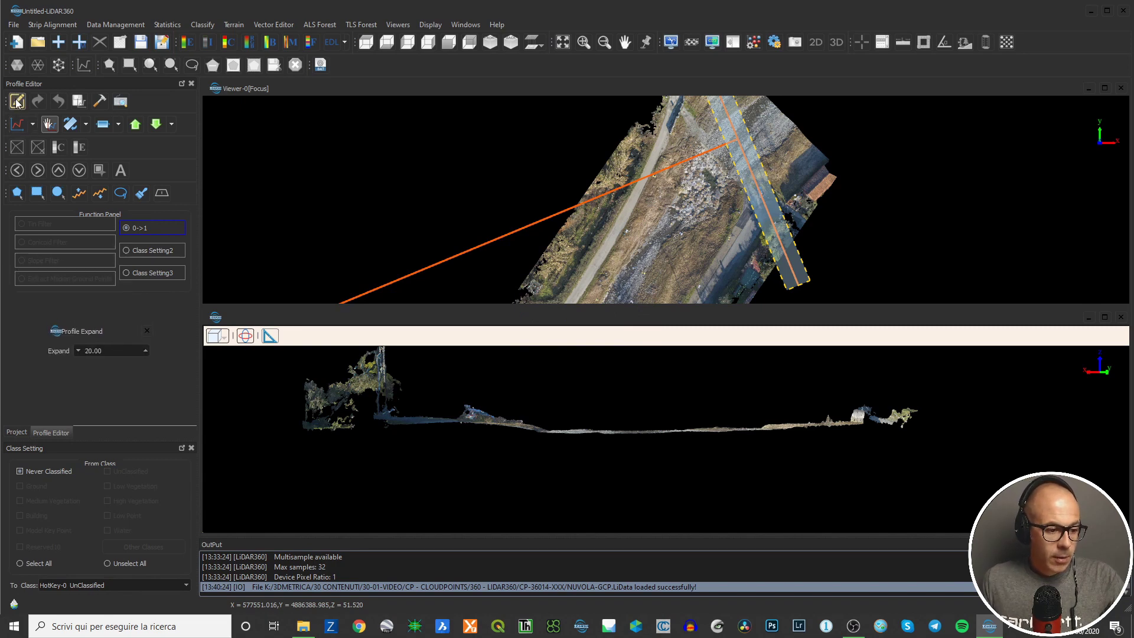
pyautogui.click(17, 102)
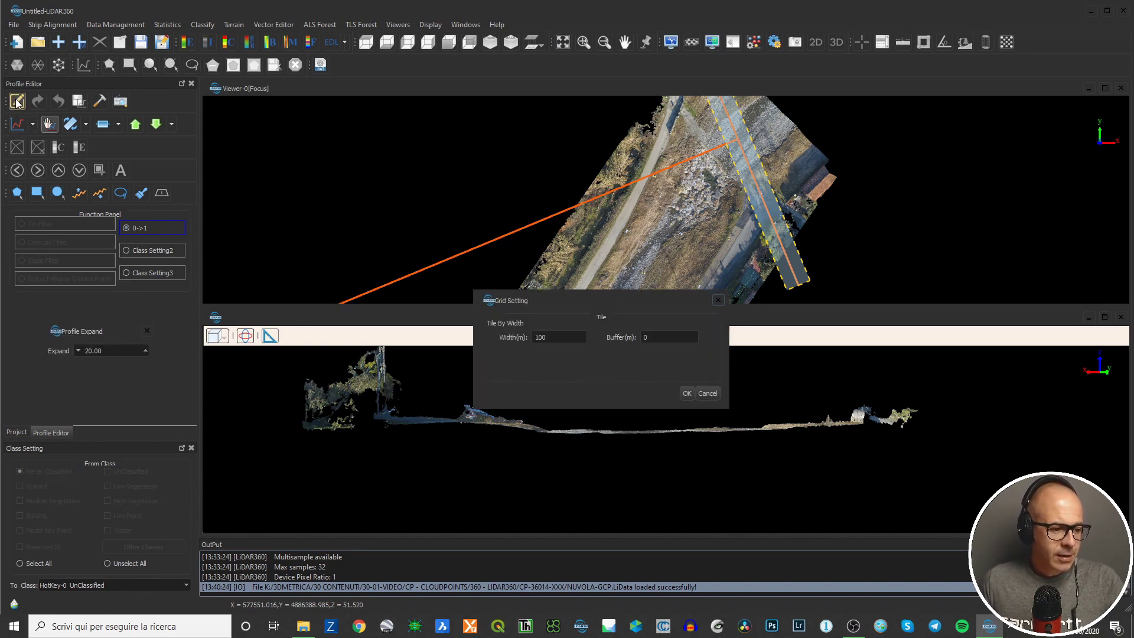
pyautogui.moveTo(564, 292); pyautogui.dragTo(532, 284)
pyautogui.click(518, 331)
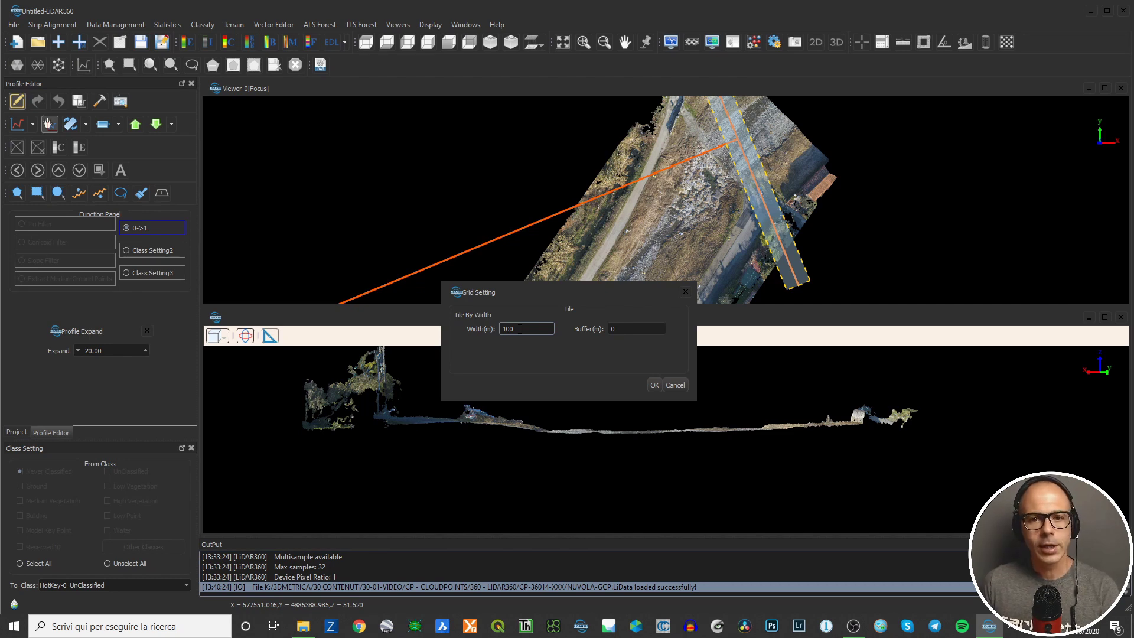
pyautogui.press('Tab')
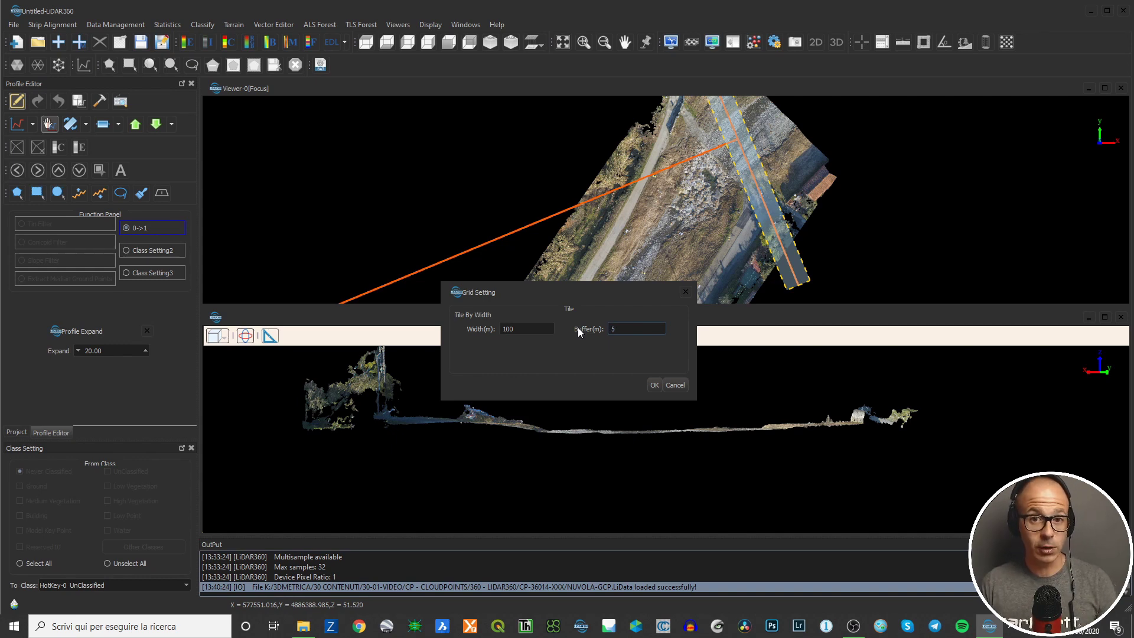
pyautogui.click(654, 385)
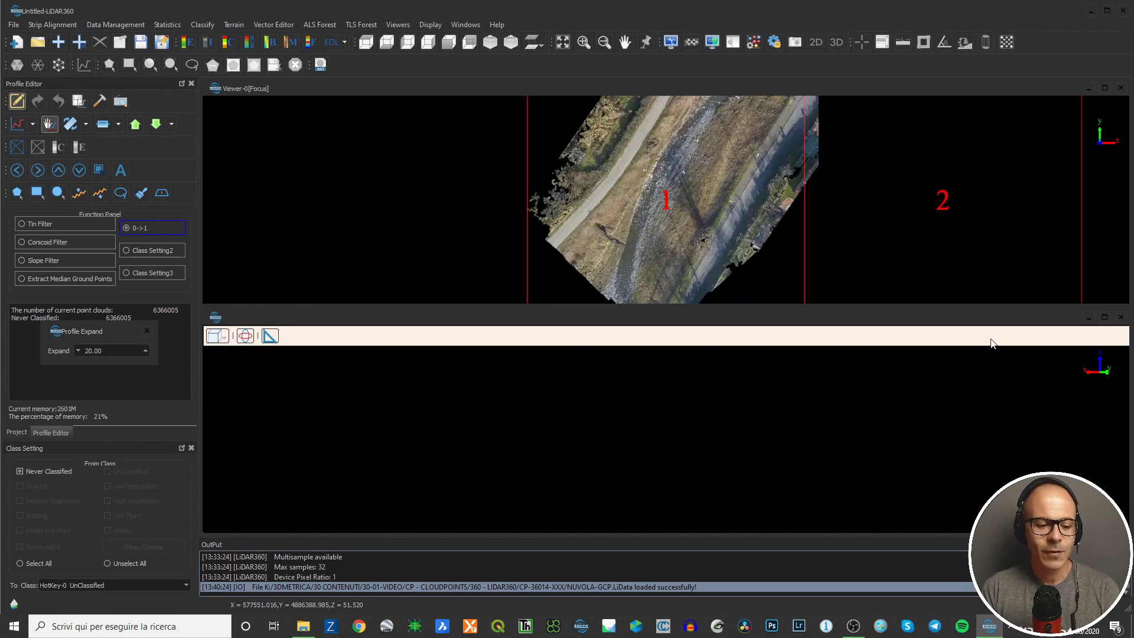
# Examine the layout of the numbered tile grid and how the loaded part of the cloud extends past tile 1's borders
pyautogui.scroll(-3, 827, 201)
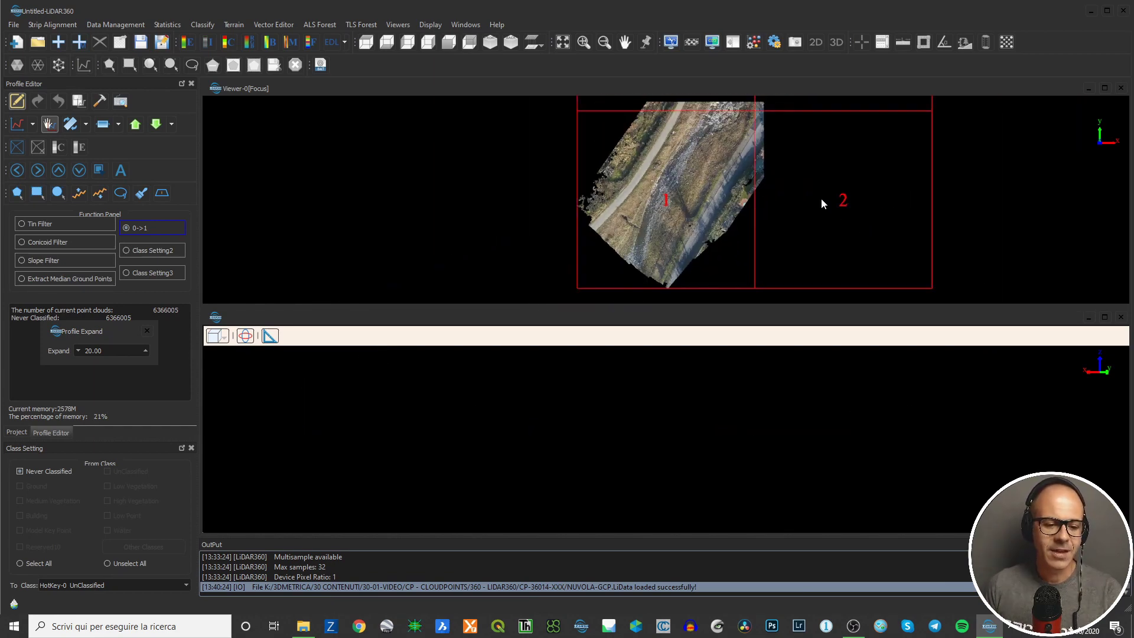
pyautogui.moveTo(759, 177); pyautogui.dragTo(772, 241, button='right')
pyautogui.scroll(-1, 772, 240)
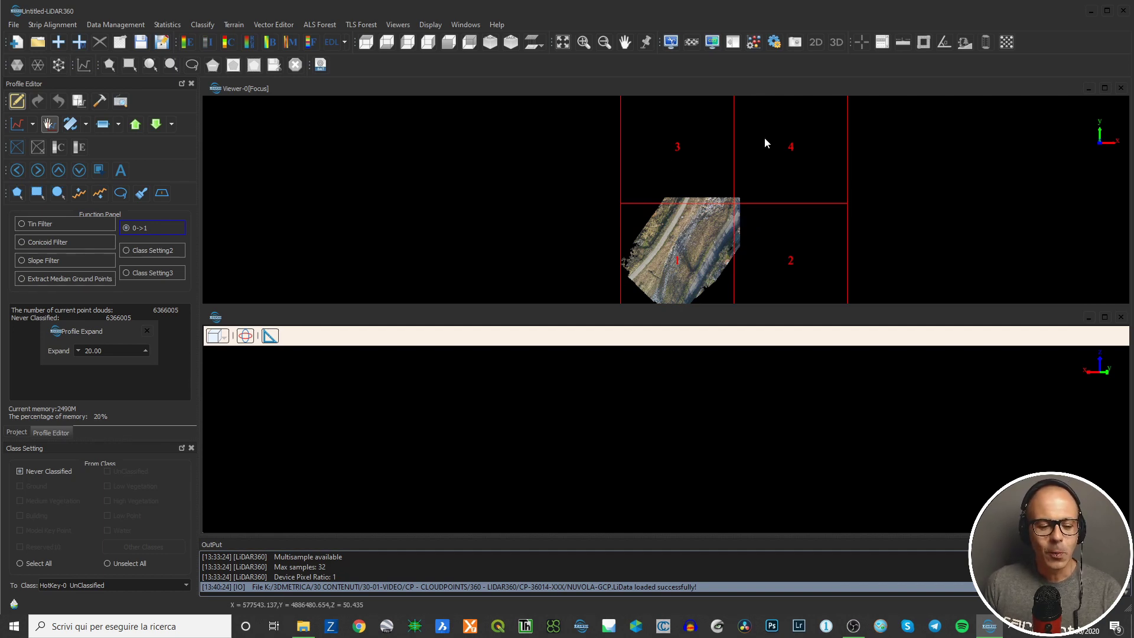
pyautogui.scroll(-1, 747, 172)
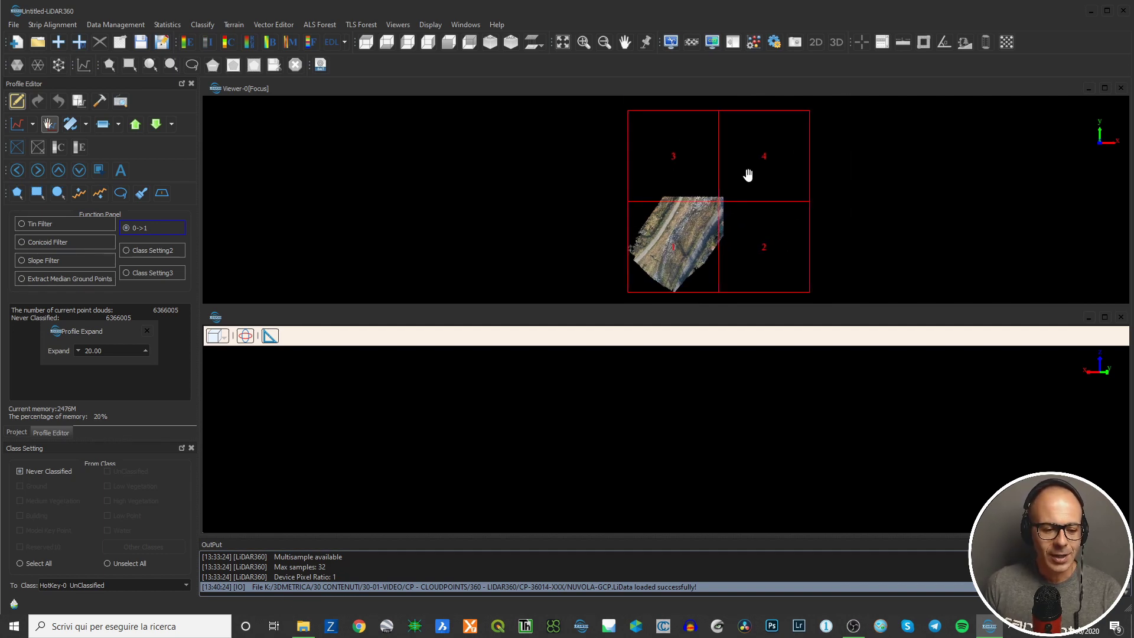
pyautogui.scroll(2, 827, 239)
pyautogui.moveTo(827, 238); pyautogui.dragTo(761, 202)
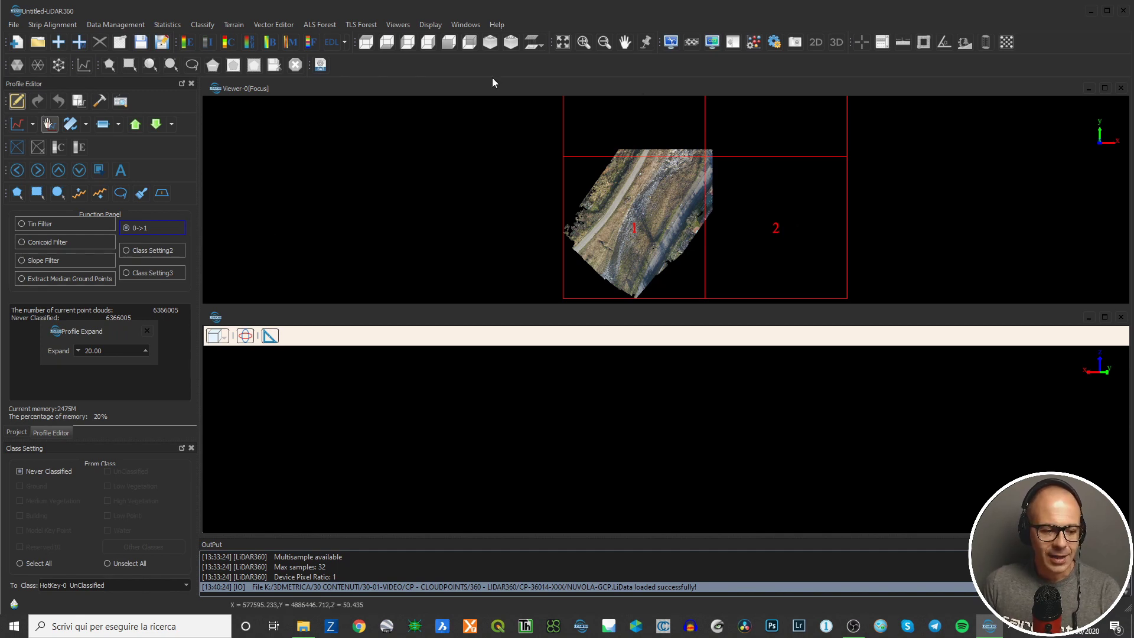
pyautogui.scroll(-1, 742, 181)
pyautogui.moveTo(743, 181); pyautogui.dragTo(735, 238, button='middle')
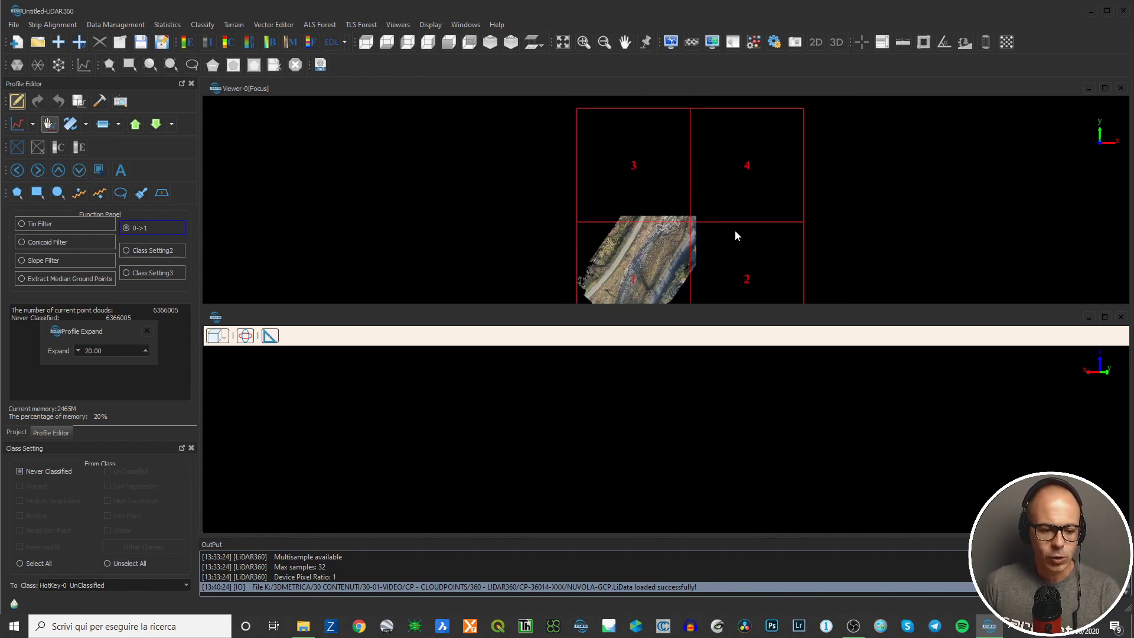
# Load tile 2 for editing and move the Profile Expand settings off the point count information
pyautogui.click(37, 171)
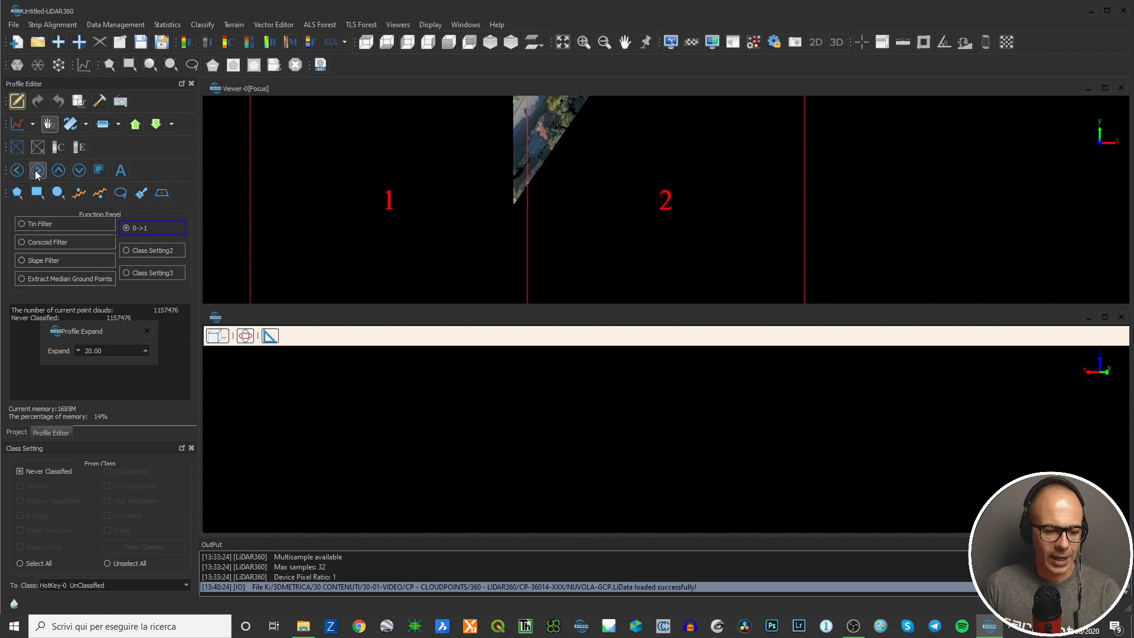
pyautogui.scroll(-5, 728, 254)
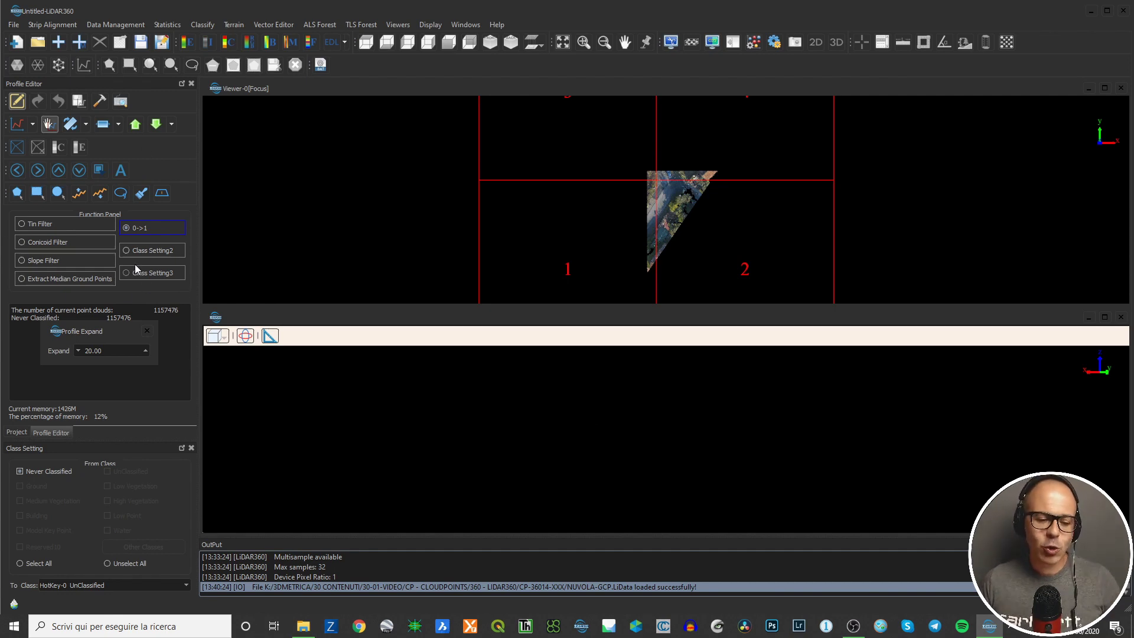
pyautogui.moveTo(109, 332); pyautogui.dragTo(122, 218)
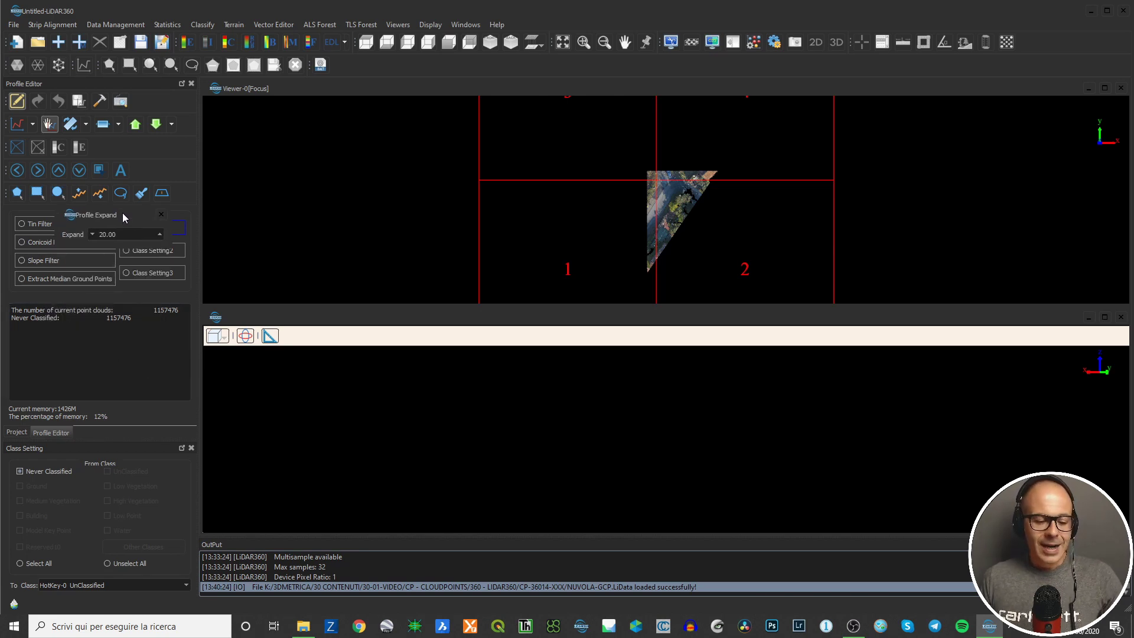